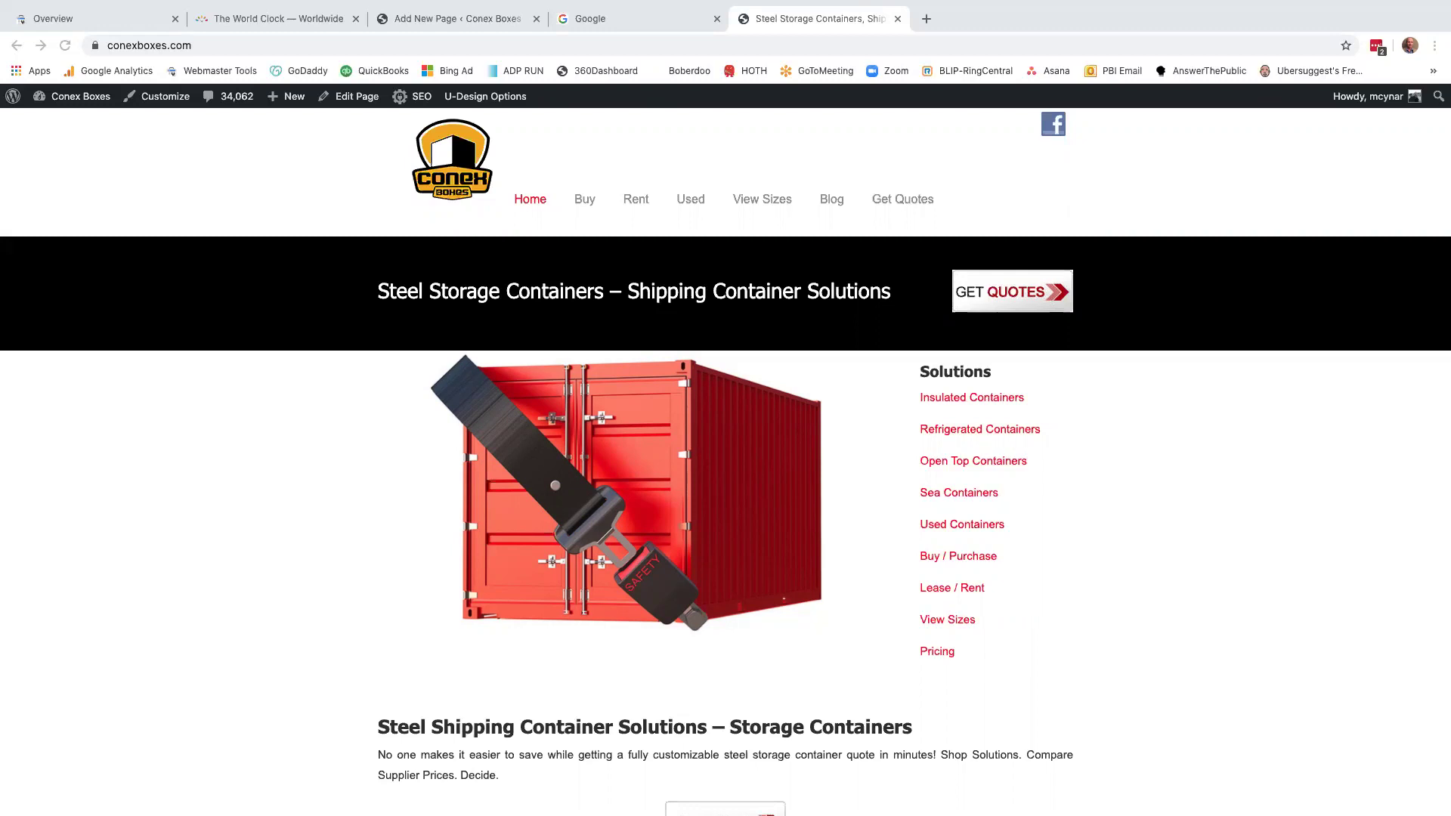
# Step: Check the current local time on the timeanddate.com World Clock Worldwide page
pyautogui.moveTo(64, 8)
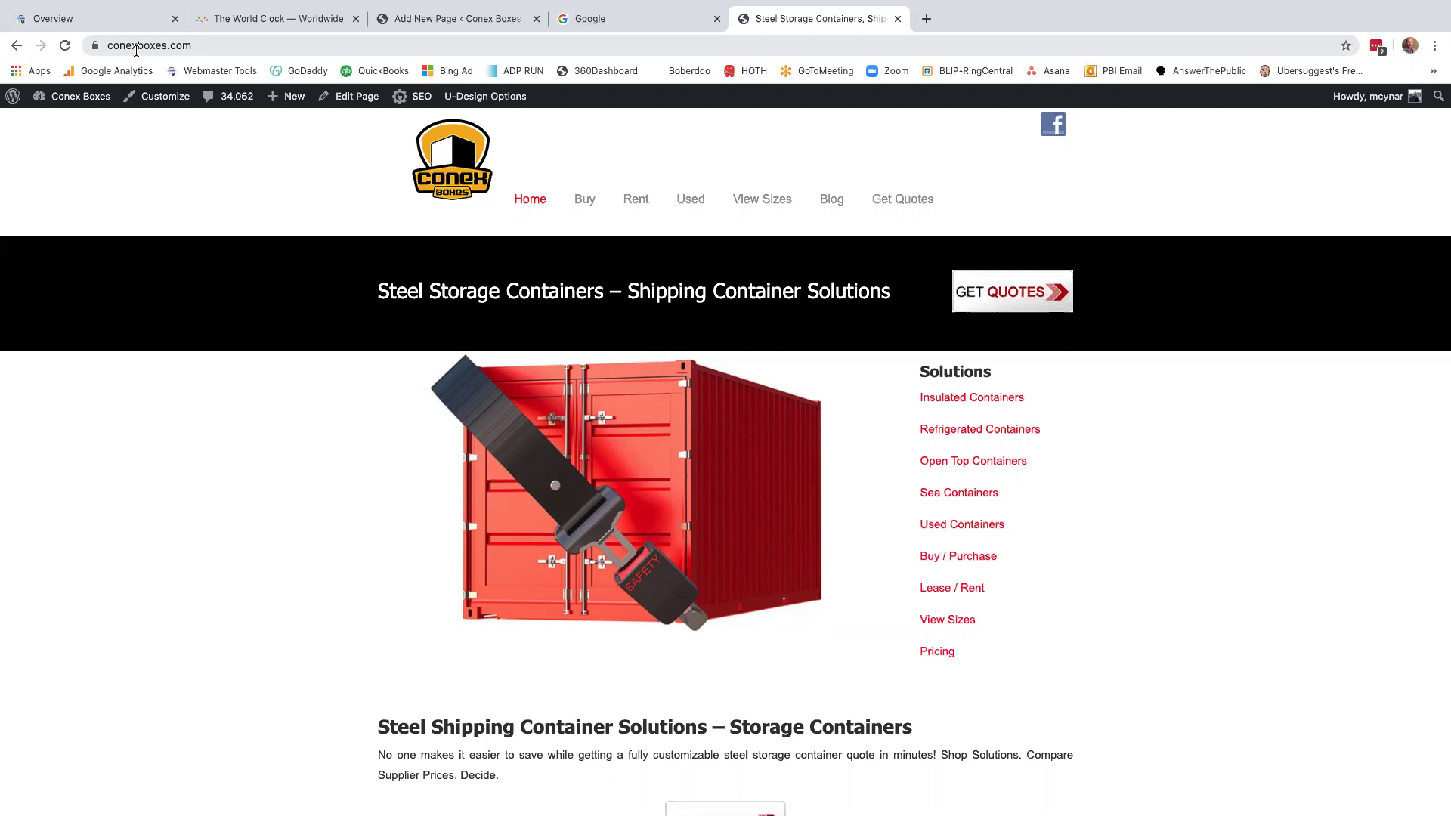
pyautogui.click(295, 22)
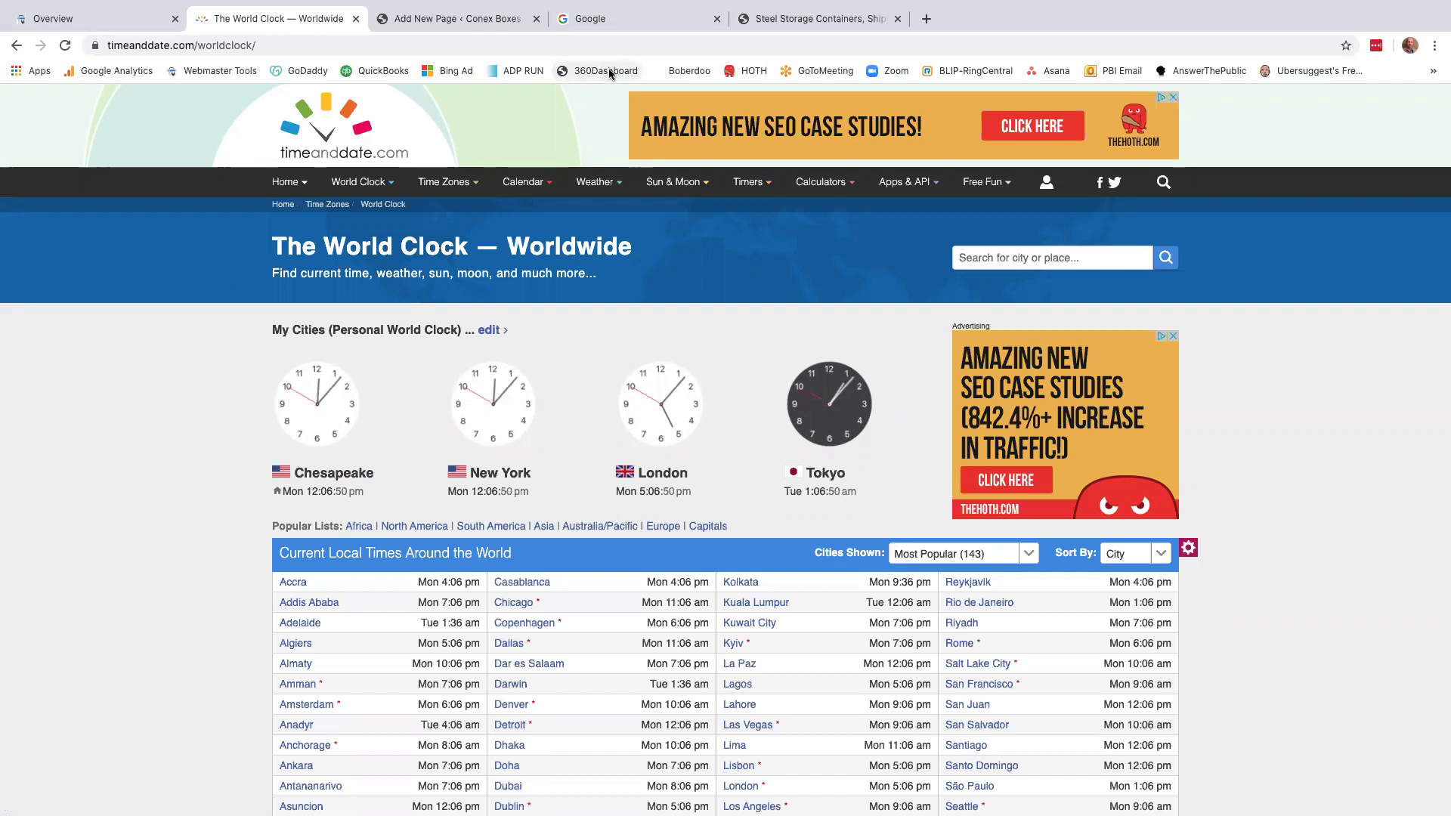
# Step: Search Google for 'Steel Storage Containers Birmingham'
pyautogui.click(639, 26)
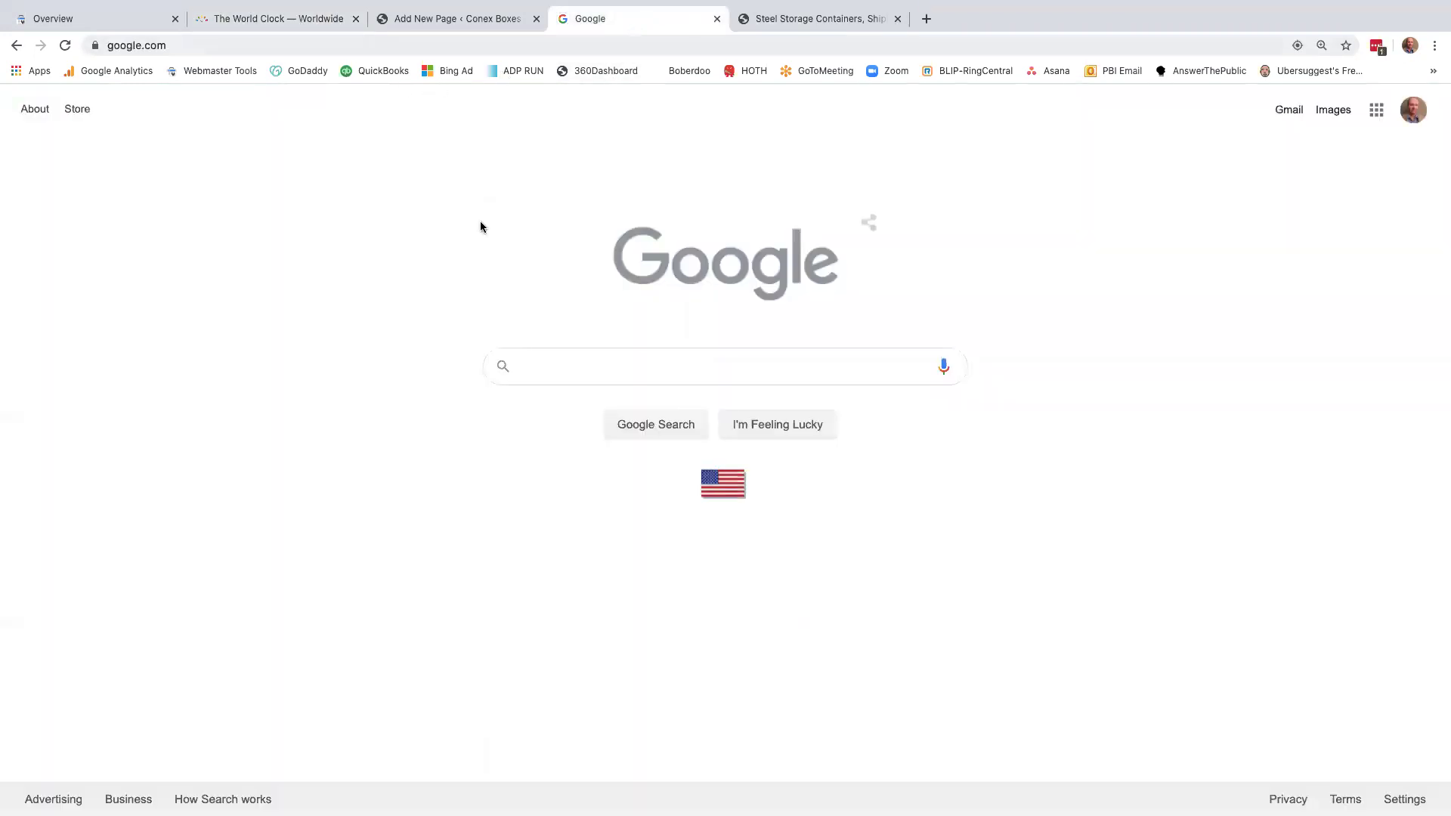
pyautogui.write('Steel Storage Containers Birmingham')
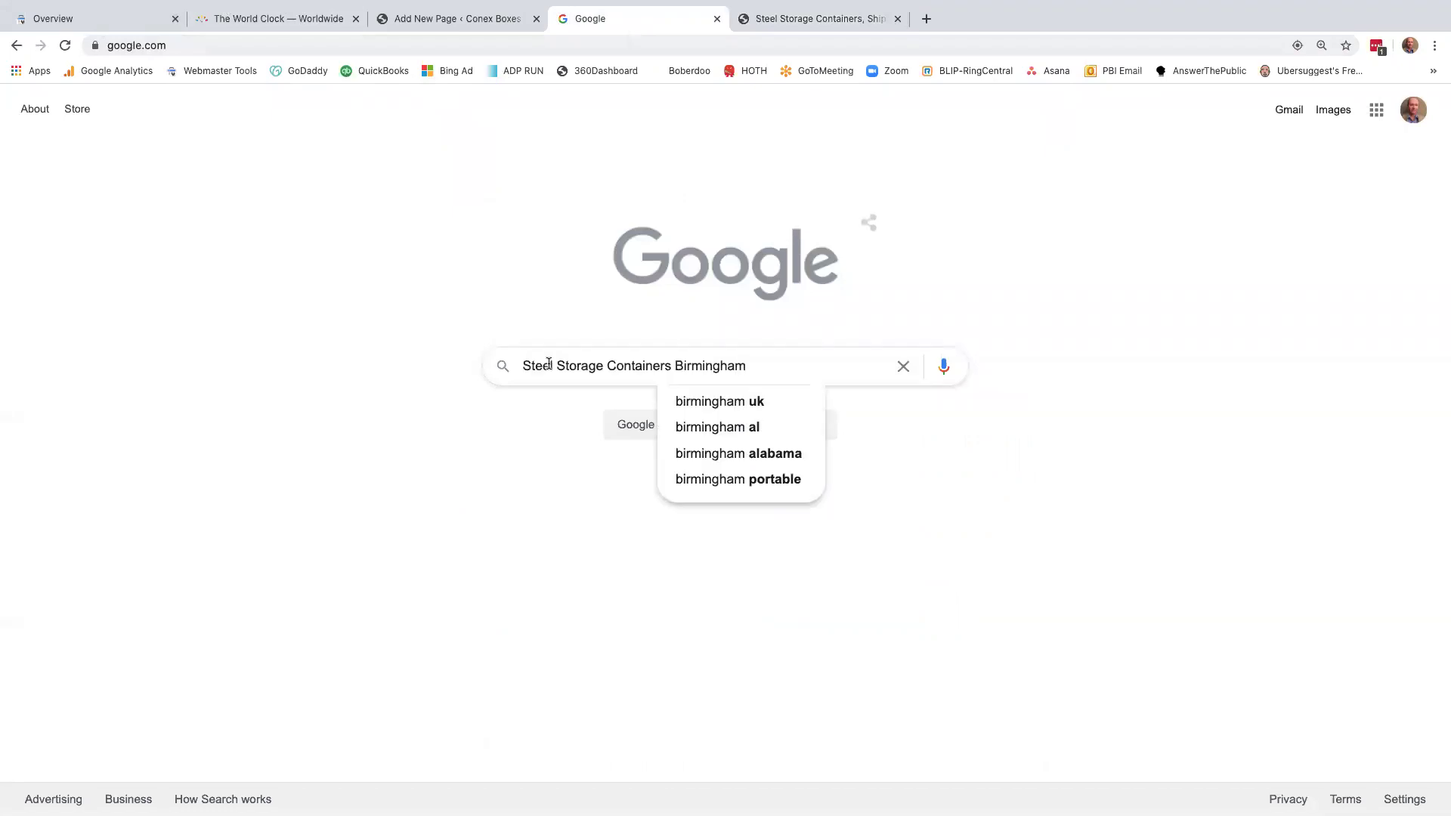
pyautogui.press('Return')
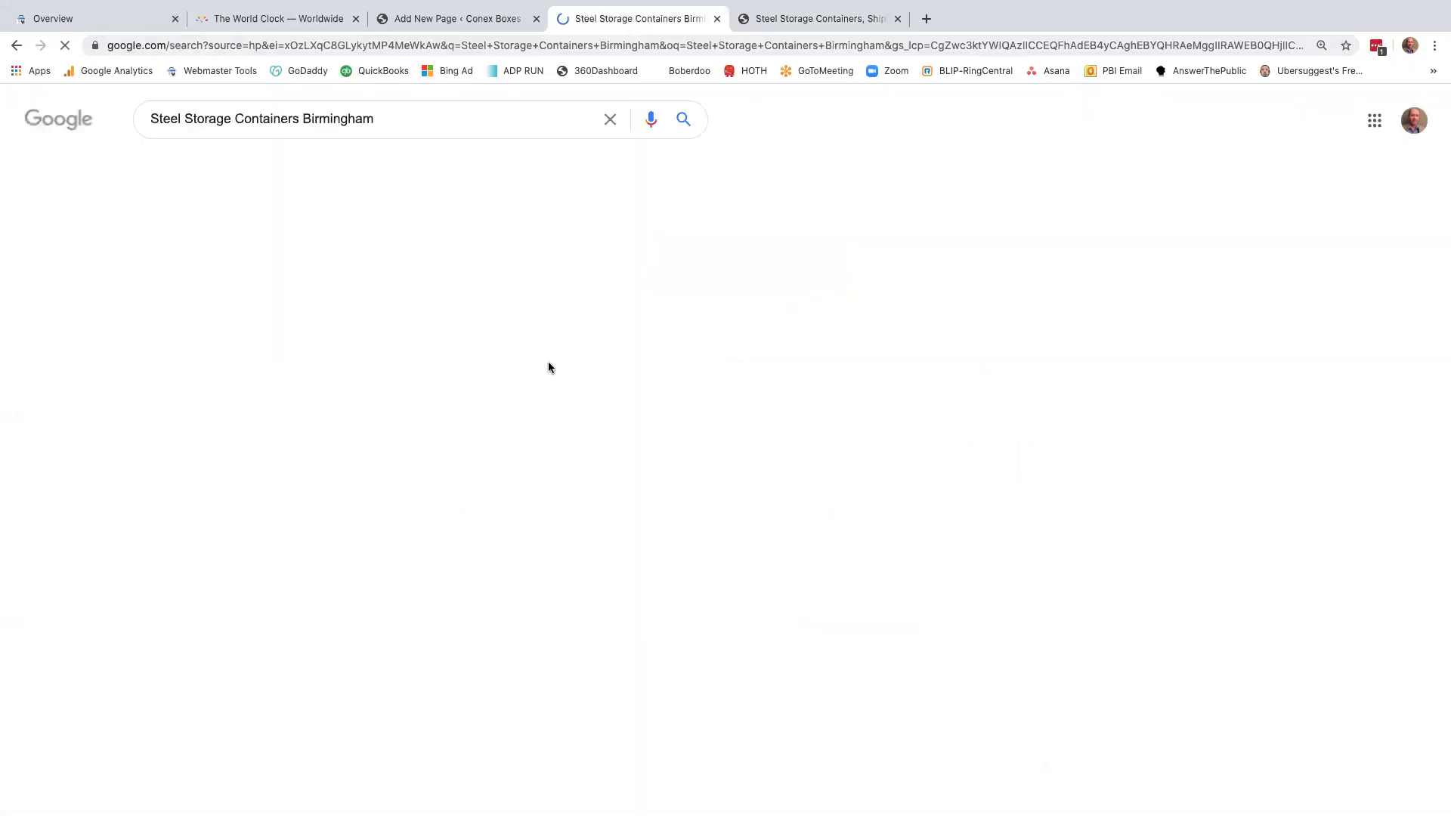
# Step: Scroll through the results to find the conexboxes.com Alabama storage containers listing among competitors
pyautogui.scroll(-8, 801, 366)
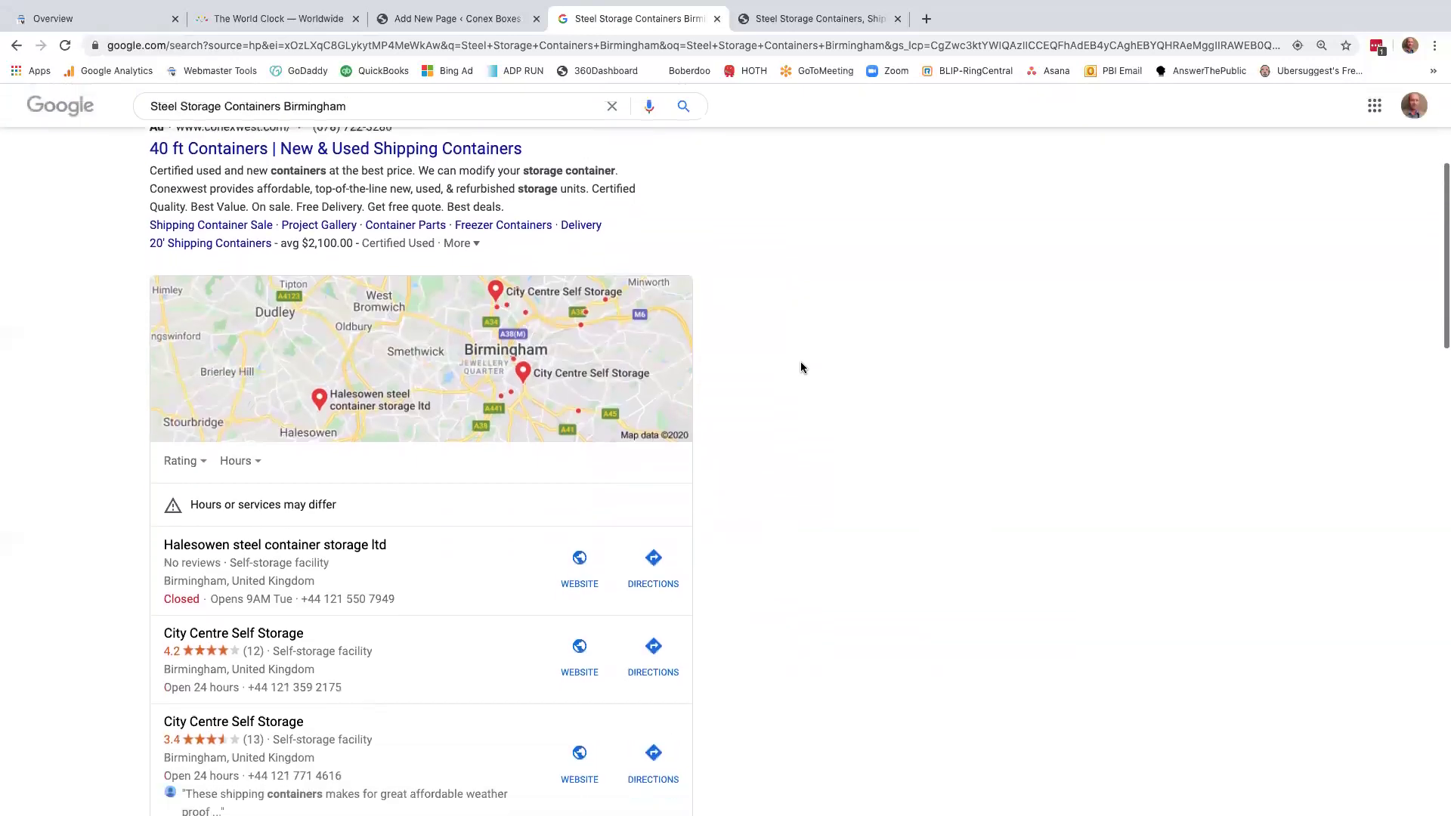
pyautogui.scroll(-3, 802, 366)
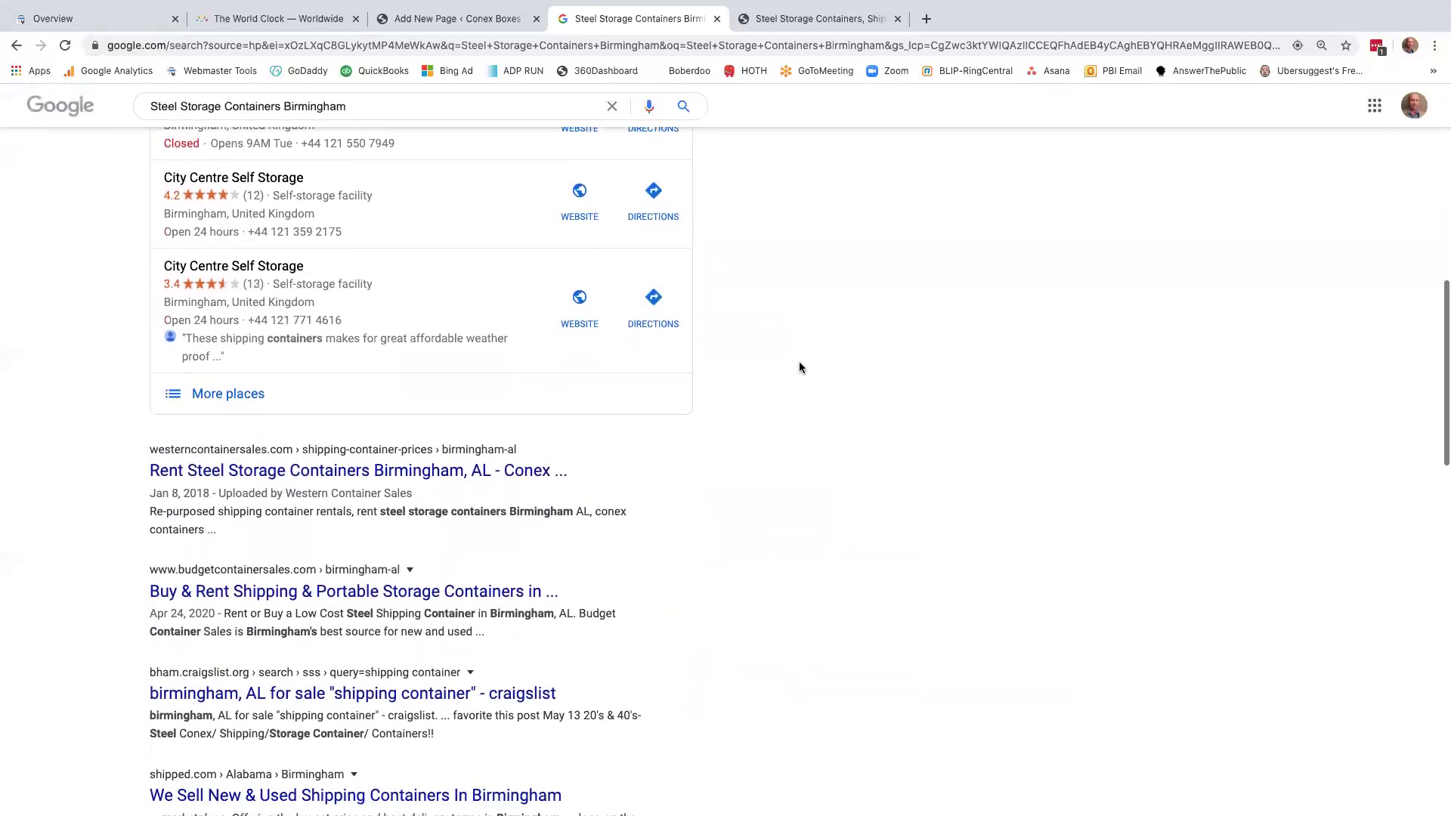
pyautogui.scroll(-1, 800, 368)
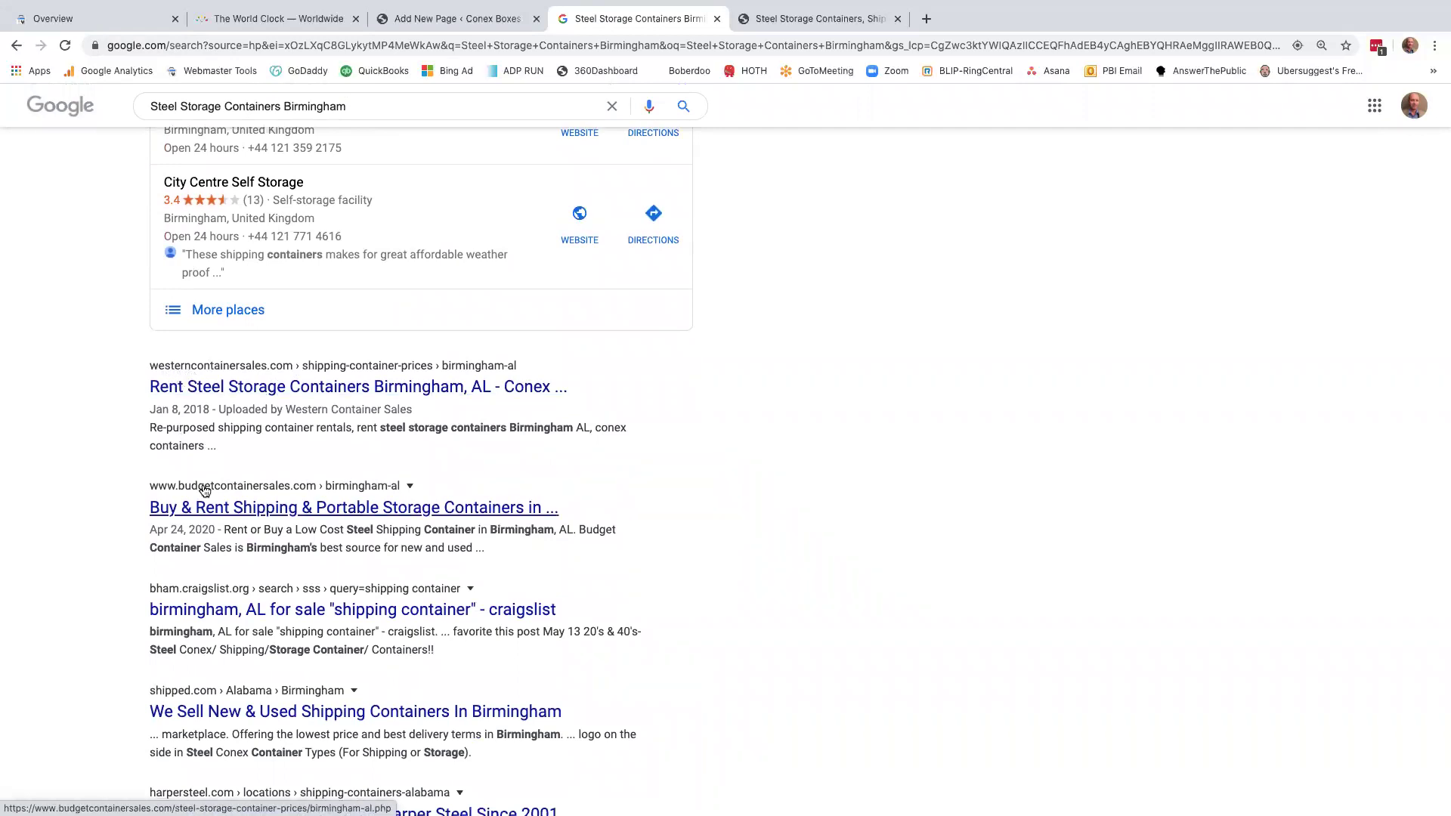
pyautogui.scroll(-1, 211, 461)
pyautogui.scroll(-3, 216, 449)
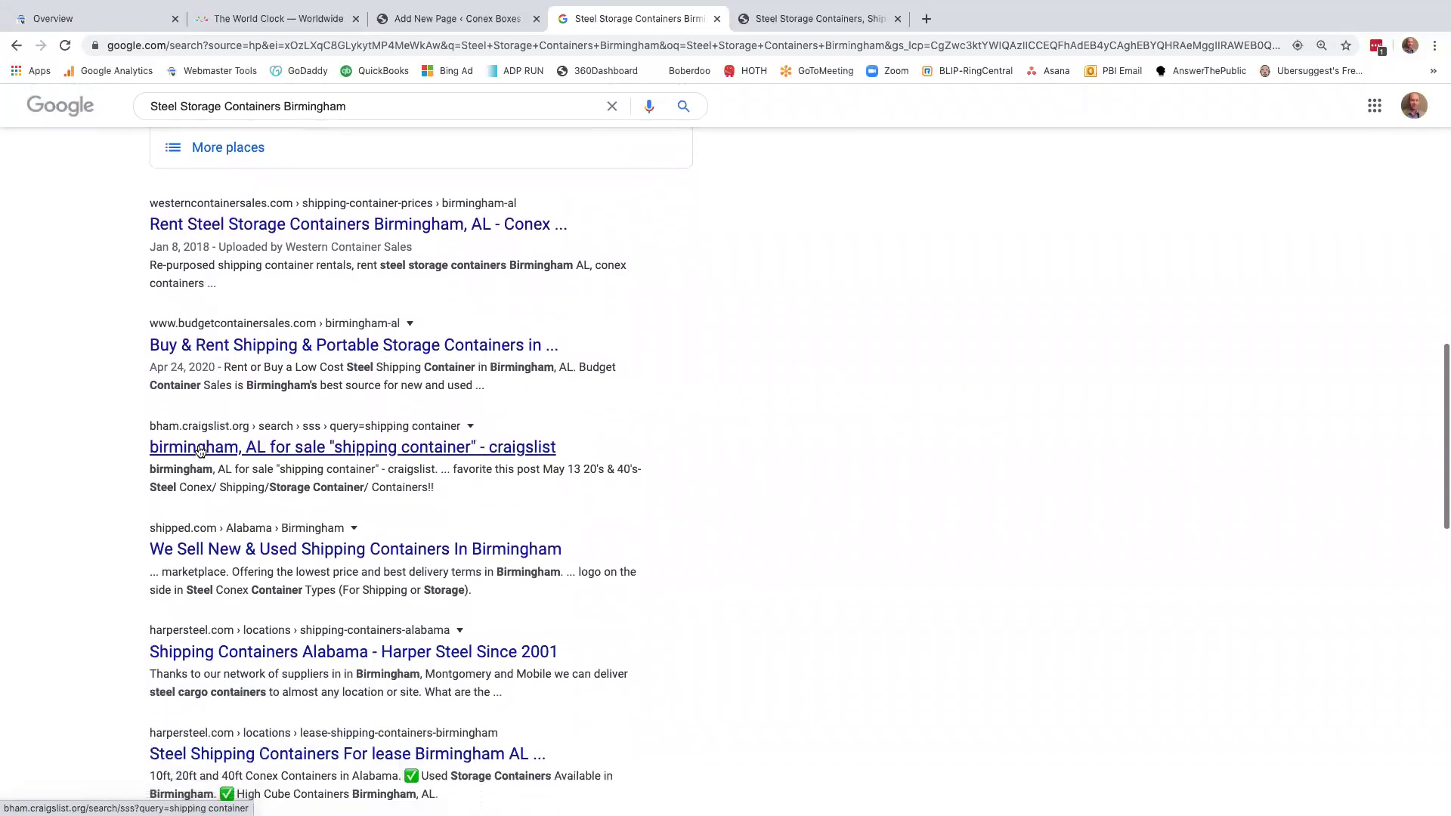
pyautogui.scroll(-5, 217, 431)
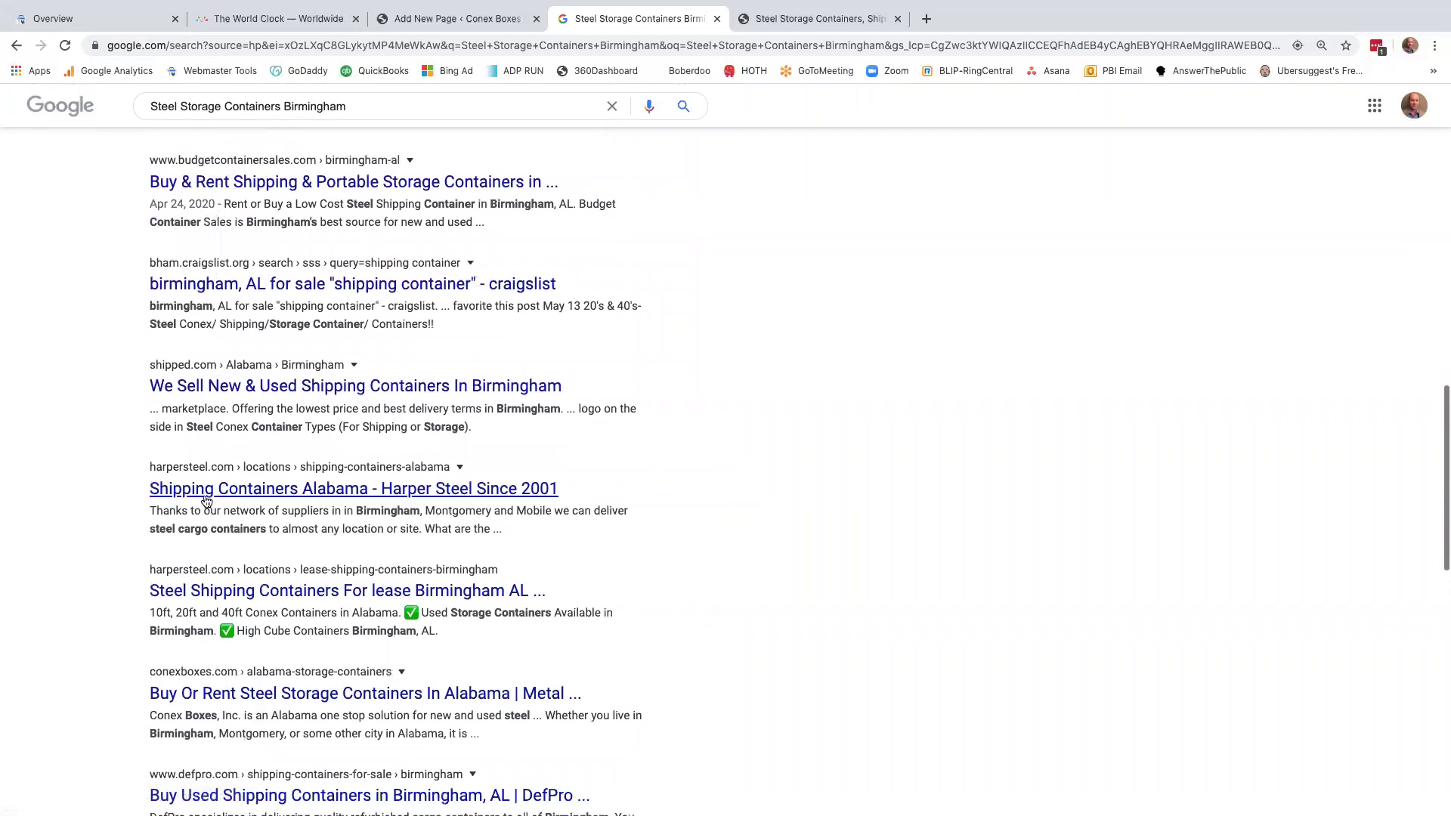
pyautogui.scroll(-3, 245, 467)
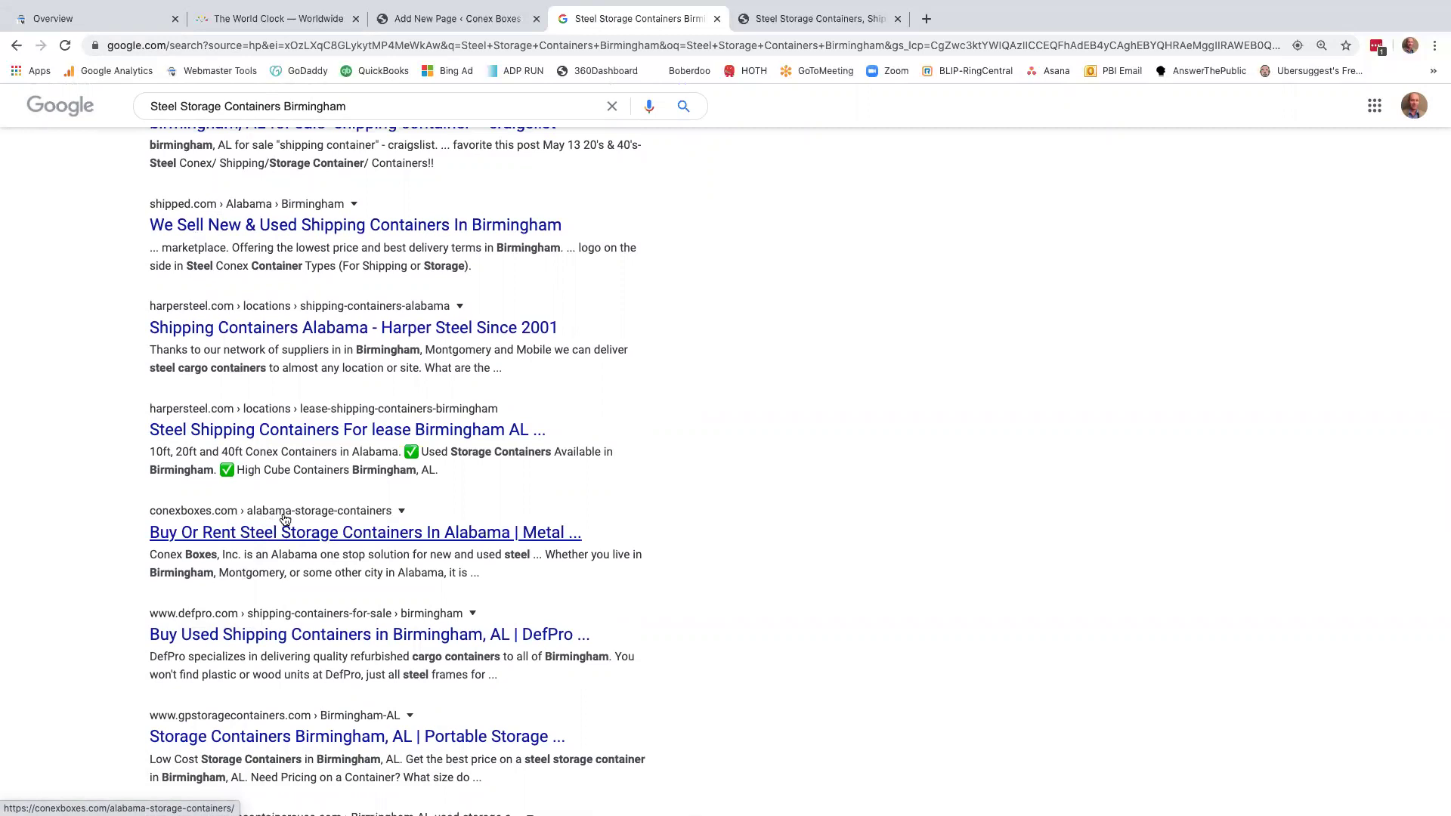
pyautogui.scroll(-1, 285, 520)
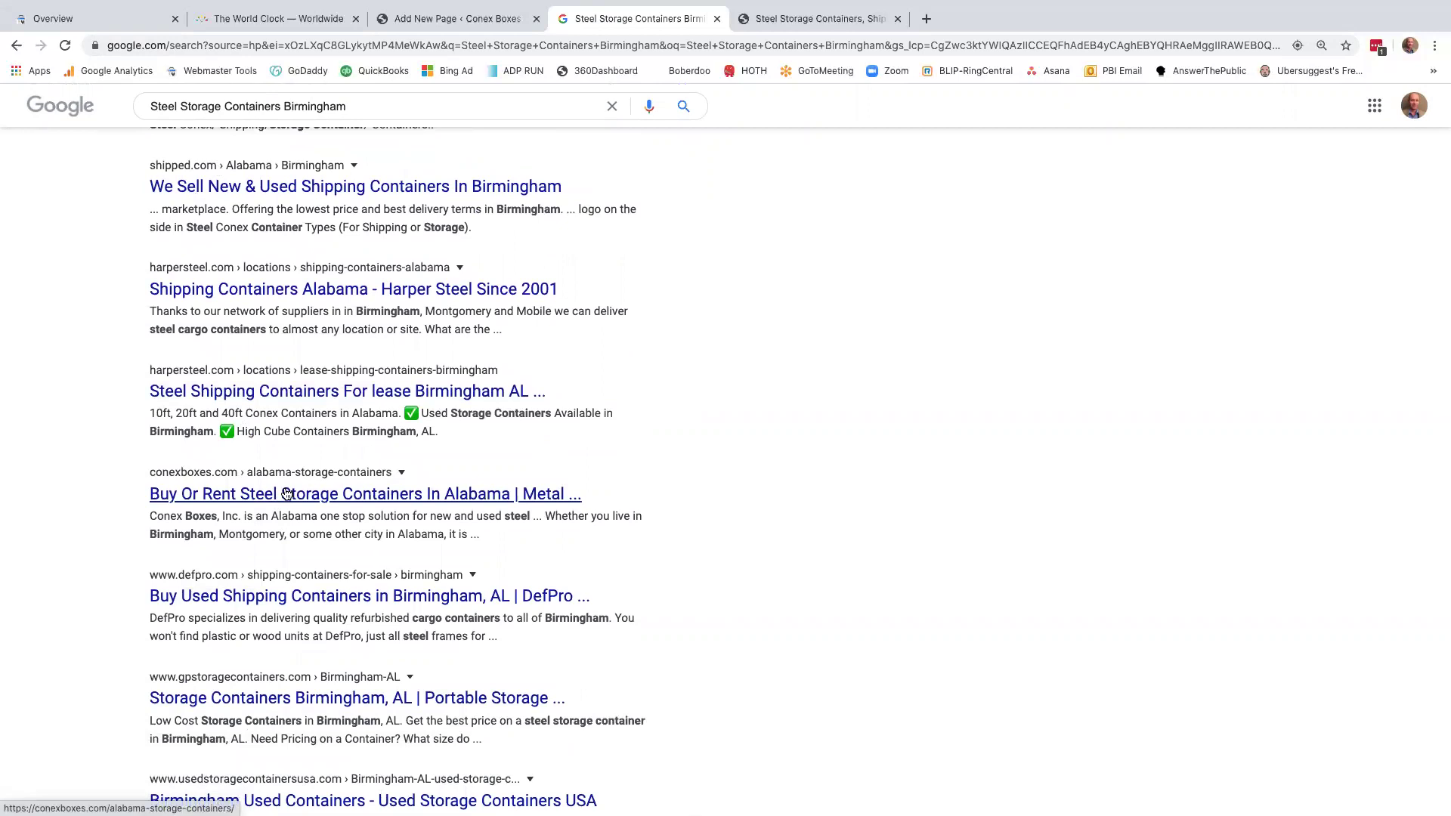
pyautogui.scroll(-1, 287, 494)
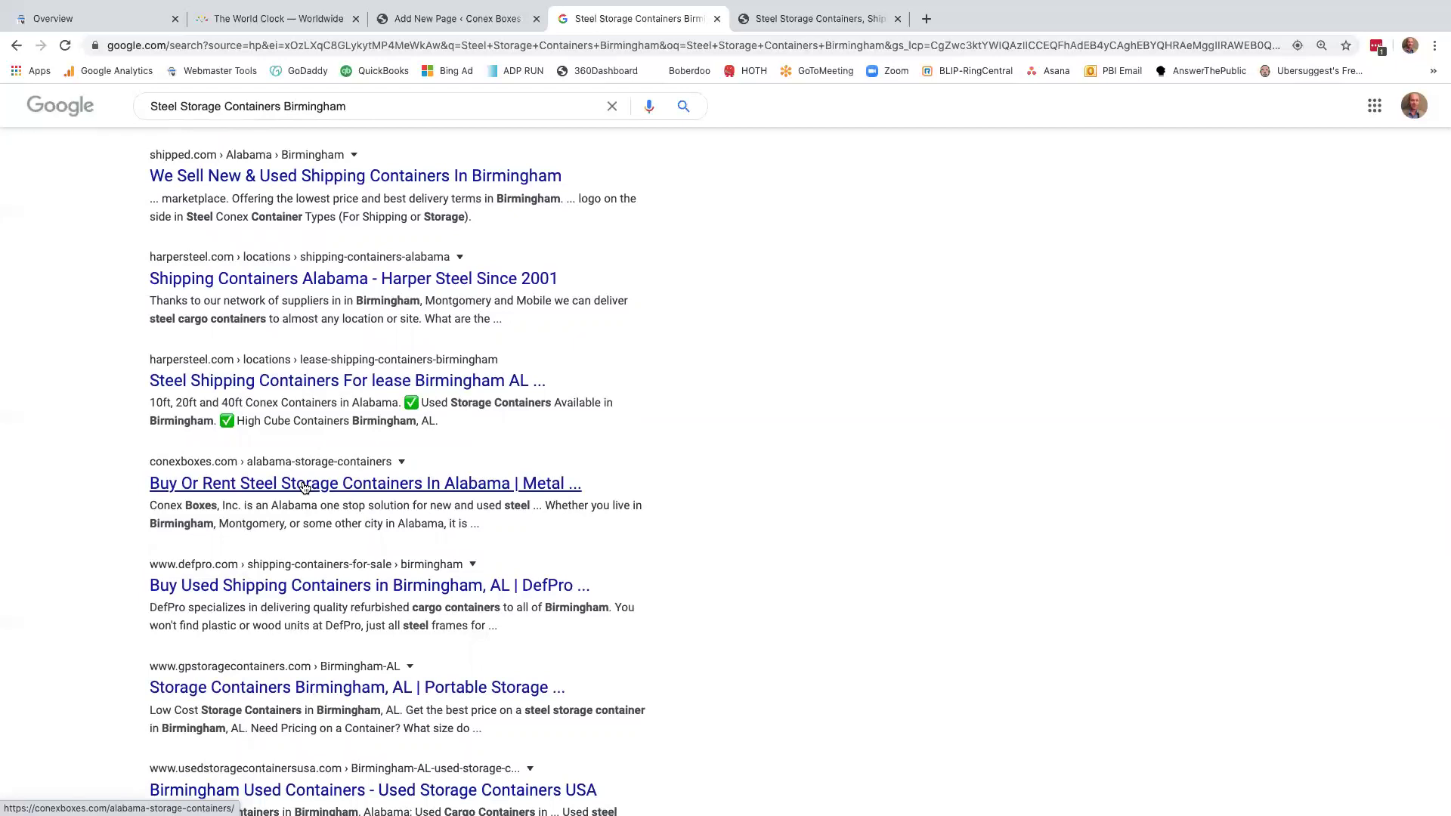
pyautogui.scroll(10, 304, 487)
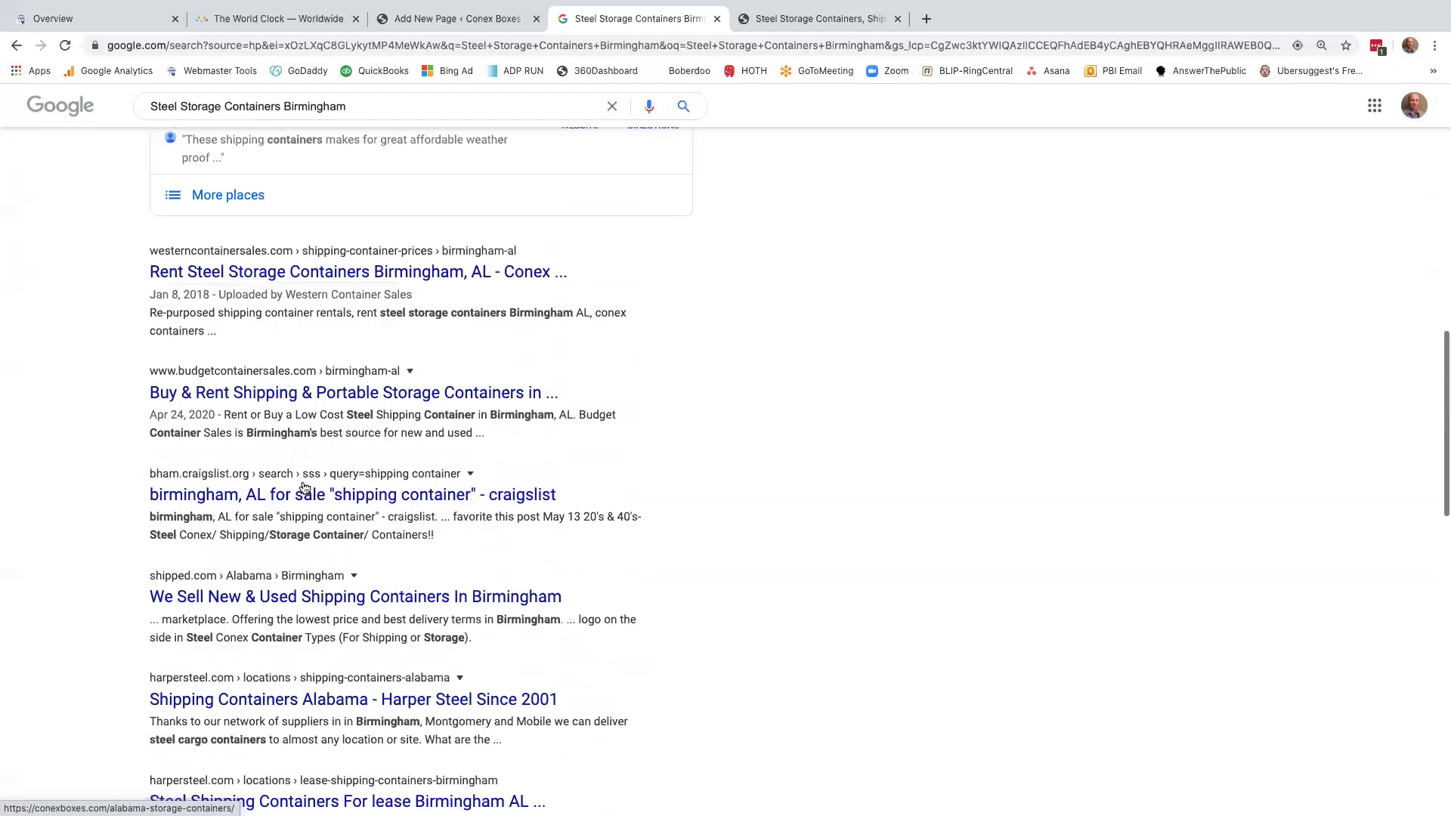
# Step: Add a comma after 'Birmingham' in the title and publish the page
pyautogui.click(469, 21)
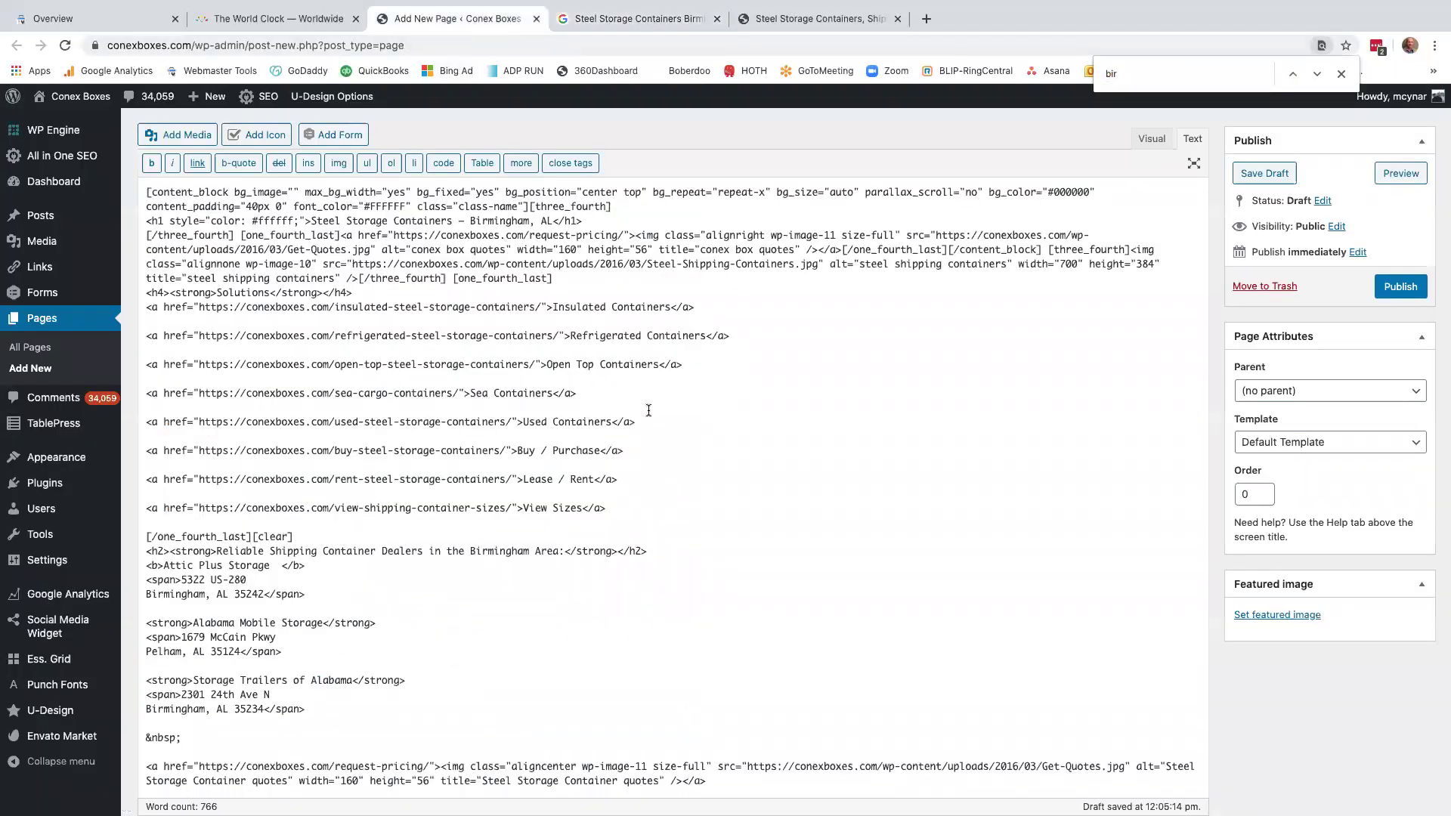
pyautogui.scroll(5, 649, 410)
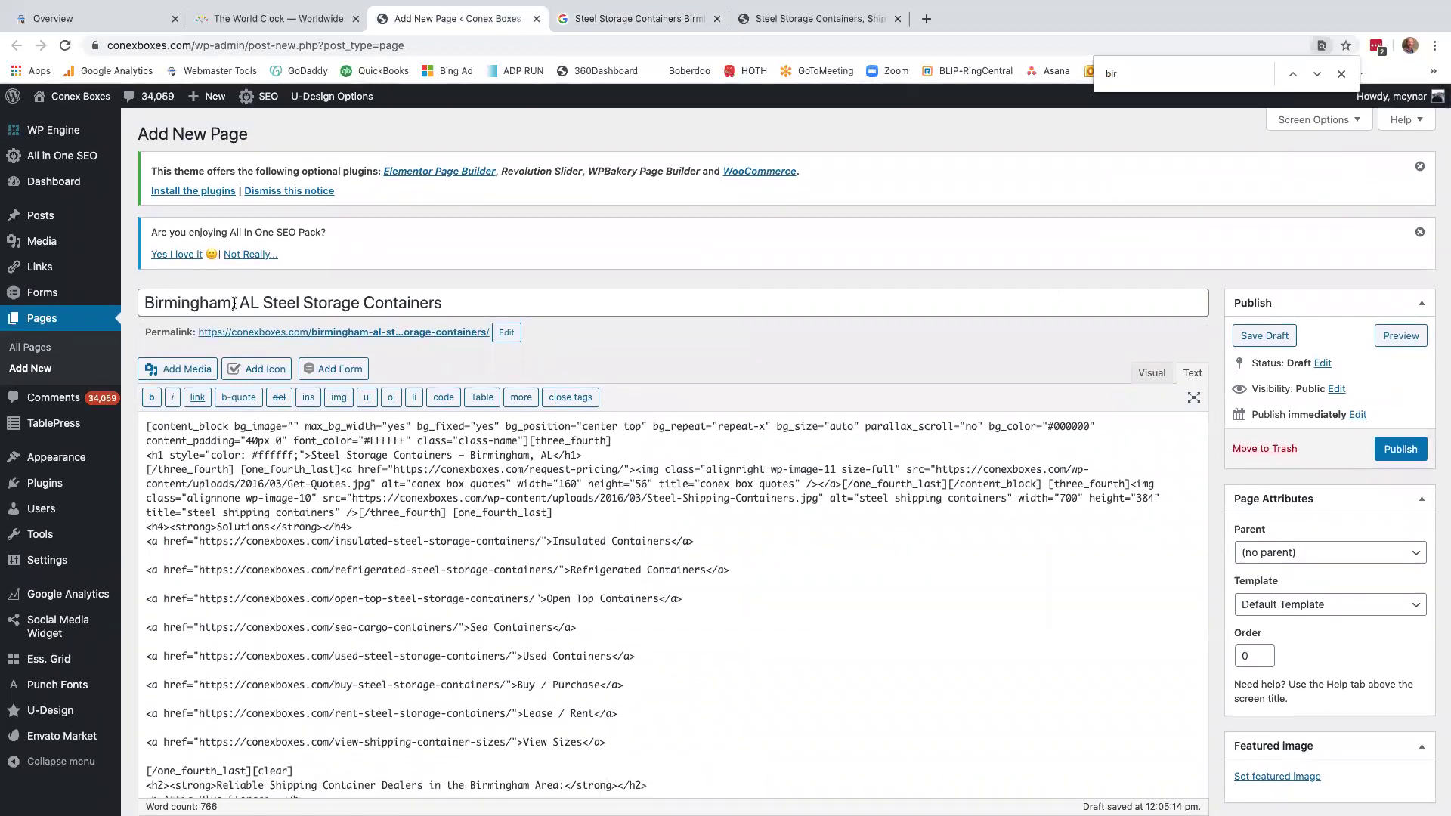
pyautogui.click(235, 303)
pyautogui.write(',')
pyautogui.click(1388, 450)
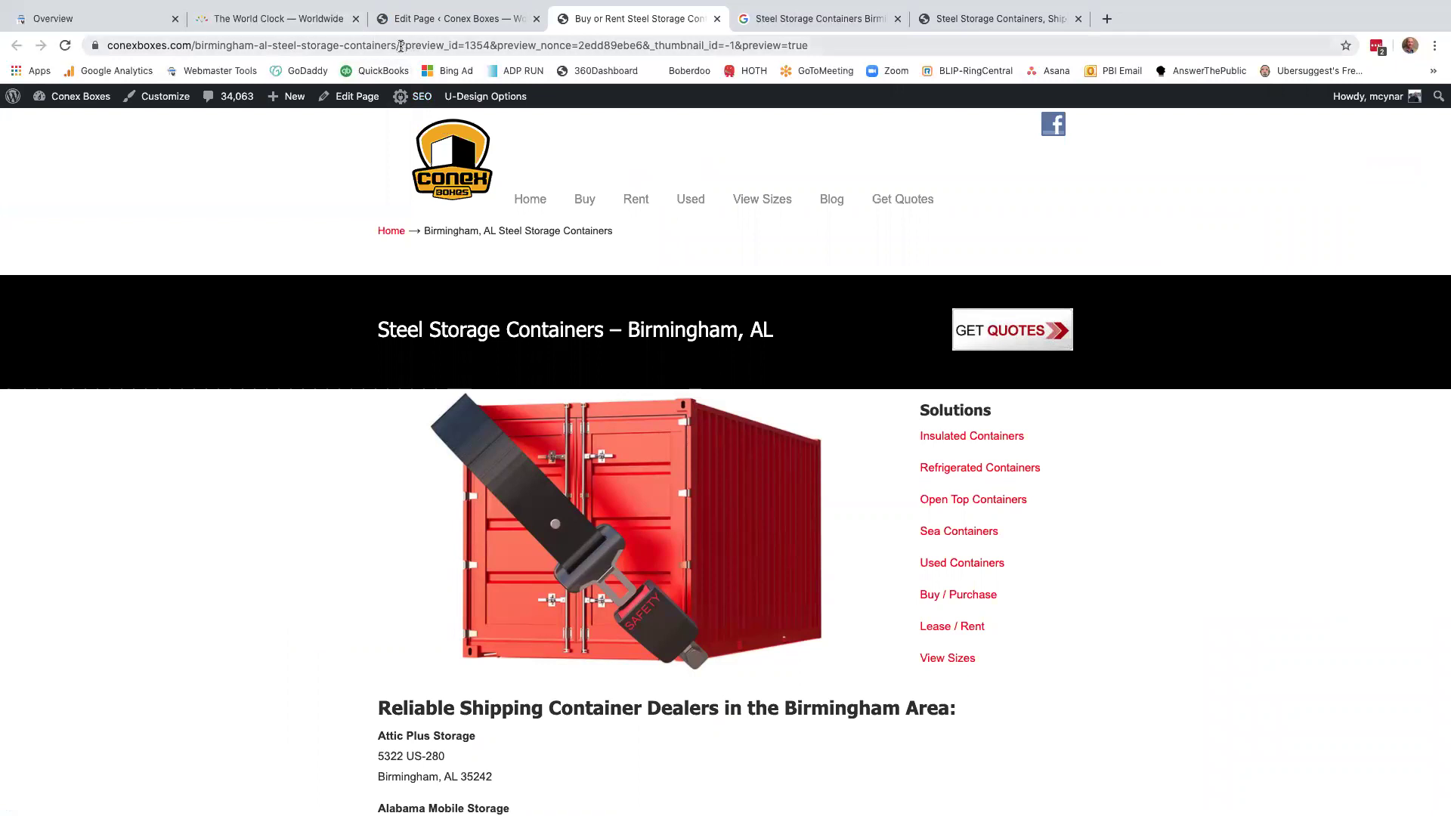
# Step: Load the Birmingham page at its clean public URL without the preview query string
pyautogui.moveTo(404, 46); pyautogui.dragTo(886, 38)
pyautogui.press('BackSpace')
pyautogui.press('Return')
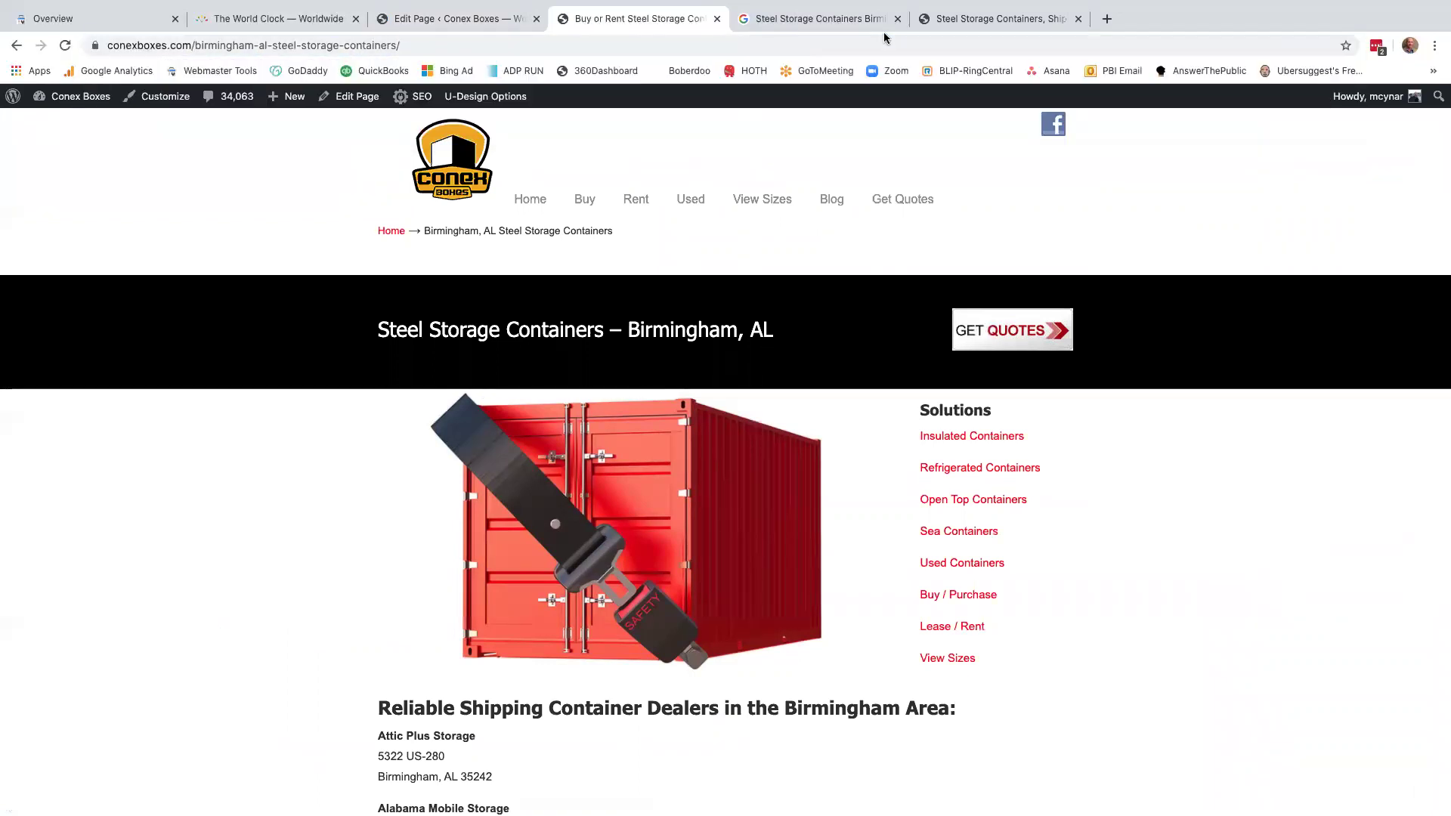
pyautogui.click(358, 45)
pyautogui.hotkey('ctrl', 'c')
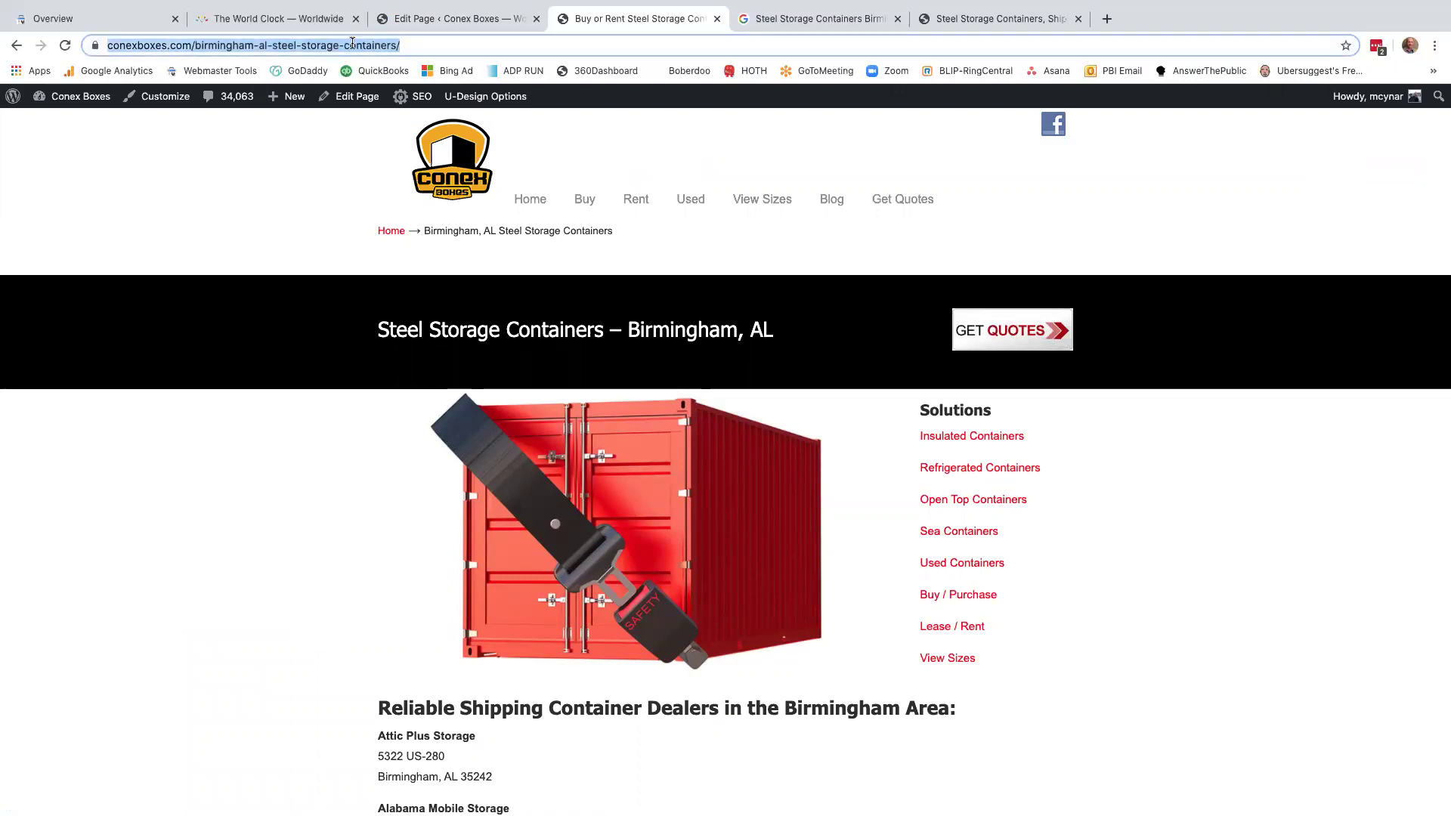
pyautogui.click(291, 19)
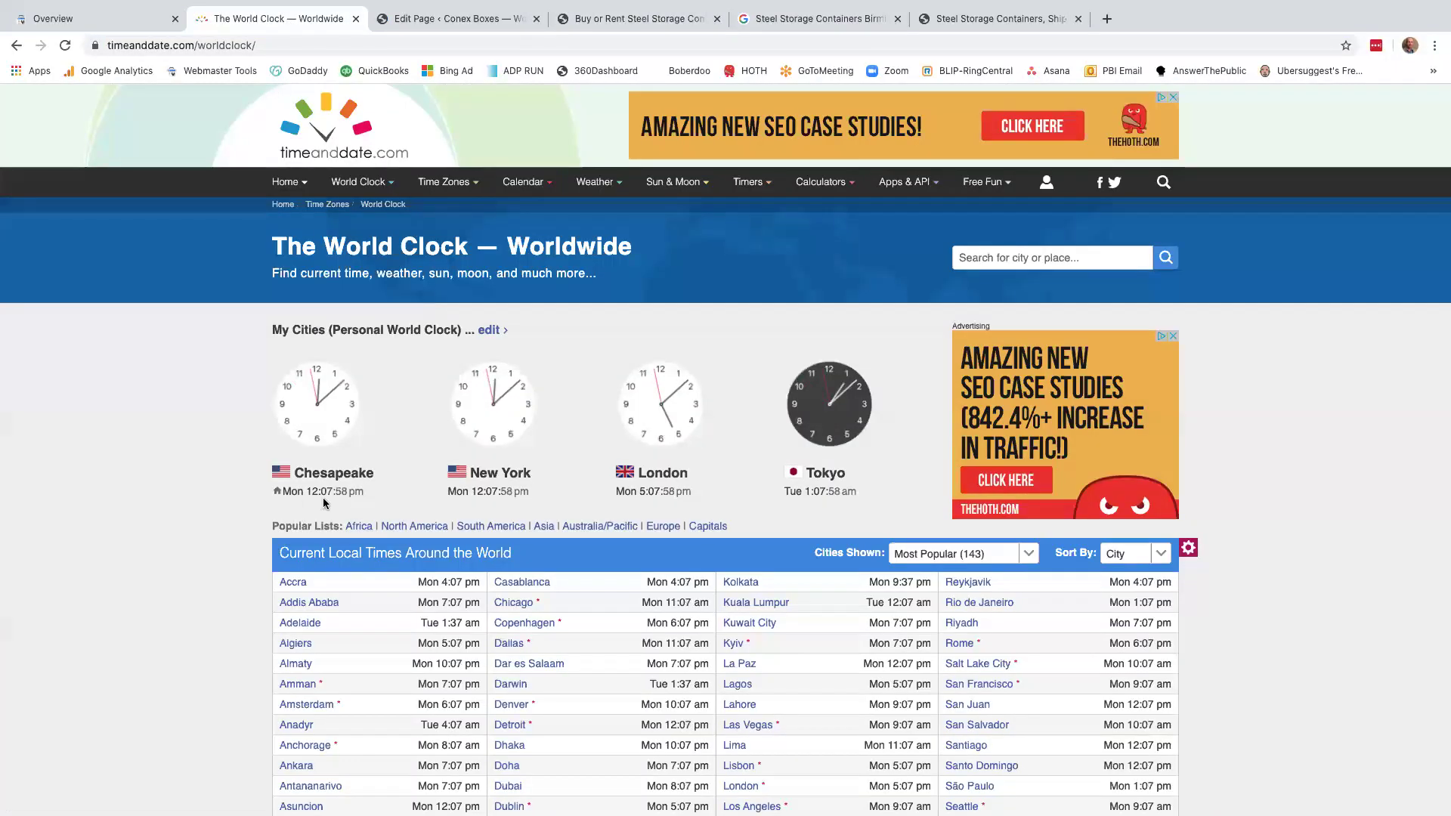
# Step: Inspect the Birmingham page URL in Search Console and request indexing for it
pyautogui.click(103, 26)
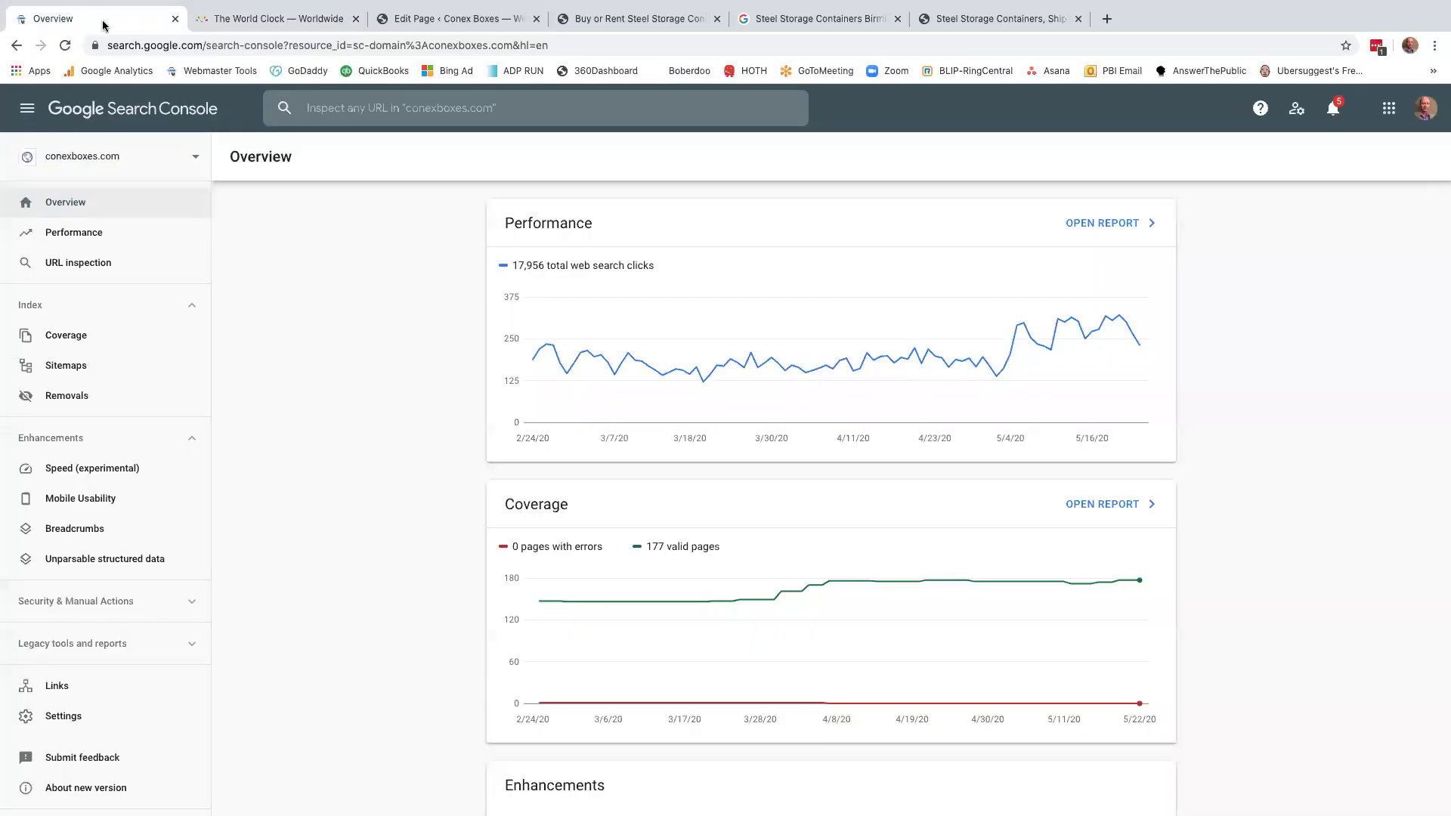
pyautogui.click(348, 114)
pyautogui.hotkey('ctrl', 'v')
pyautogui.press('Return')
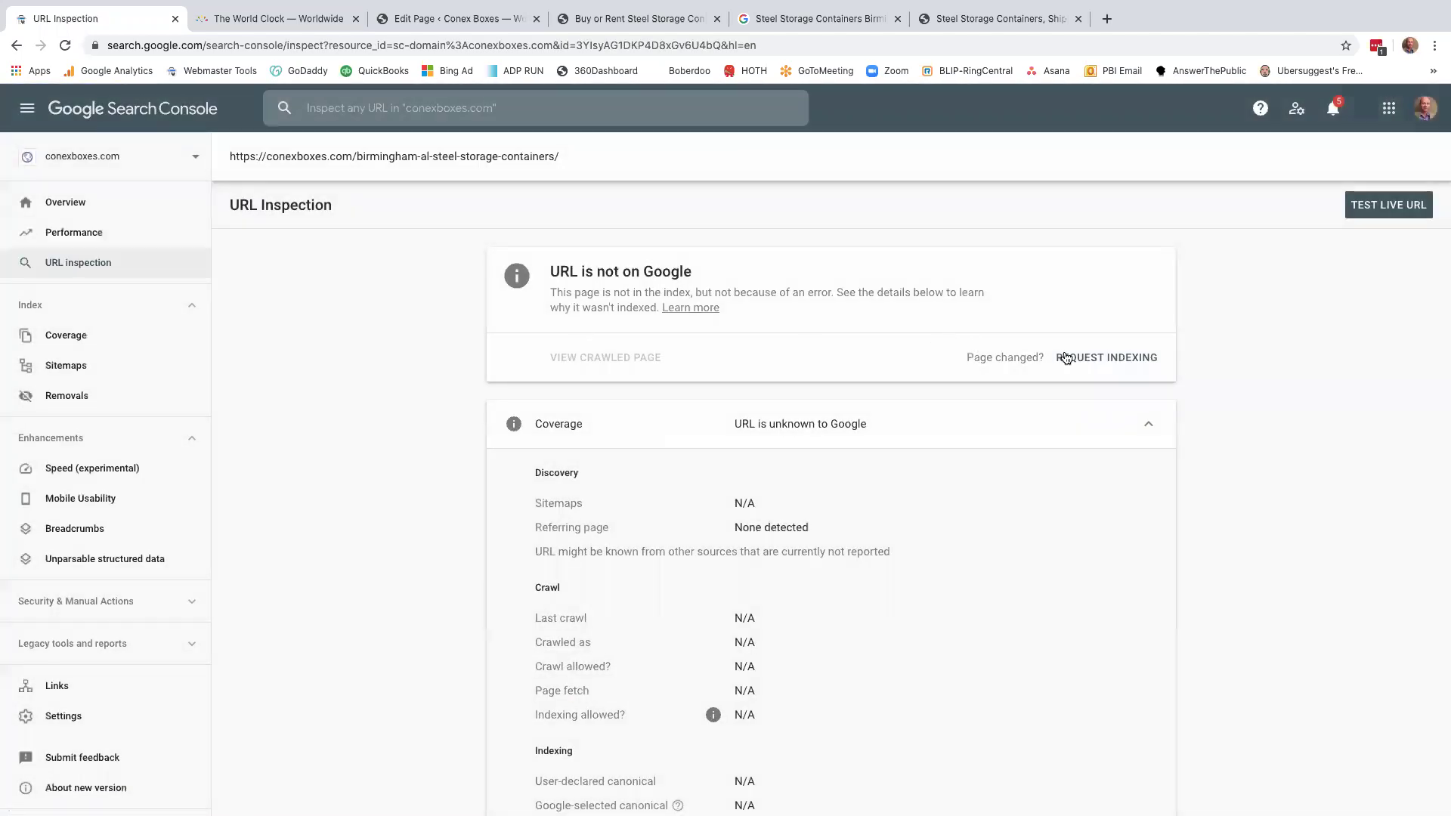
pyautogui.click(1105, 364)
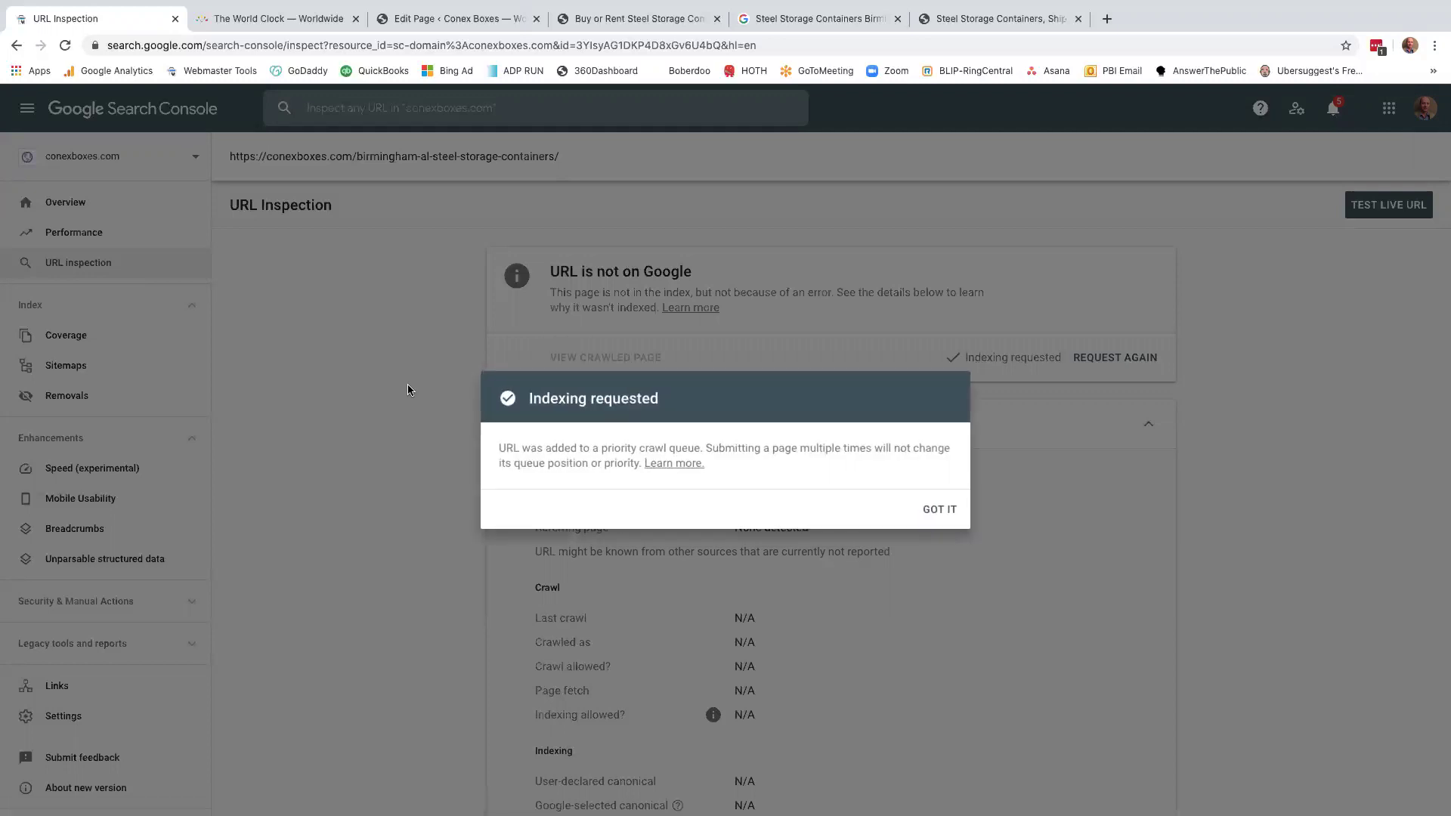
pyautogui.click(938, 511)
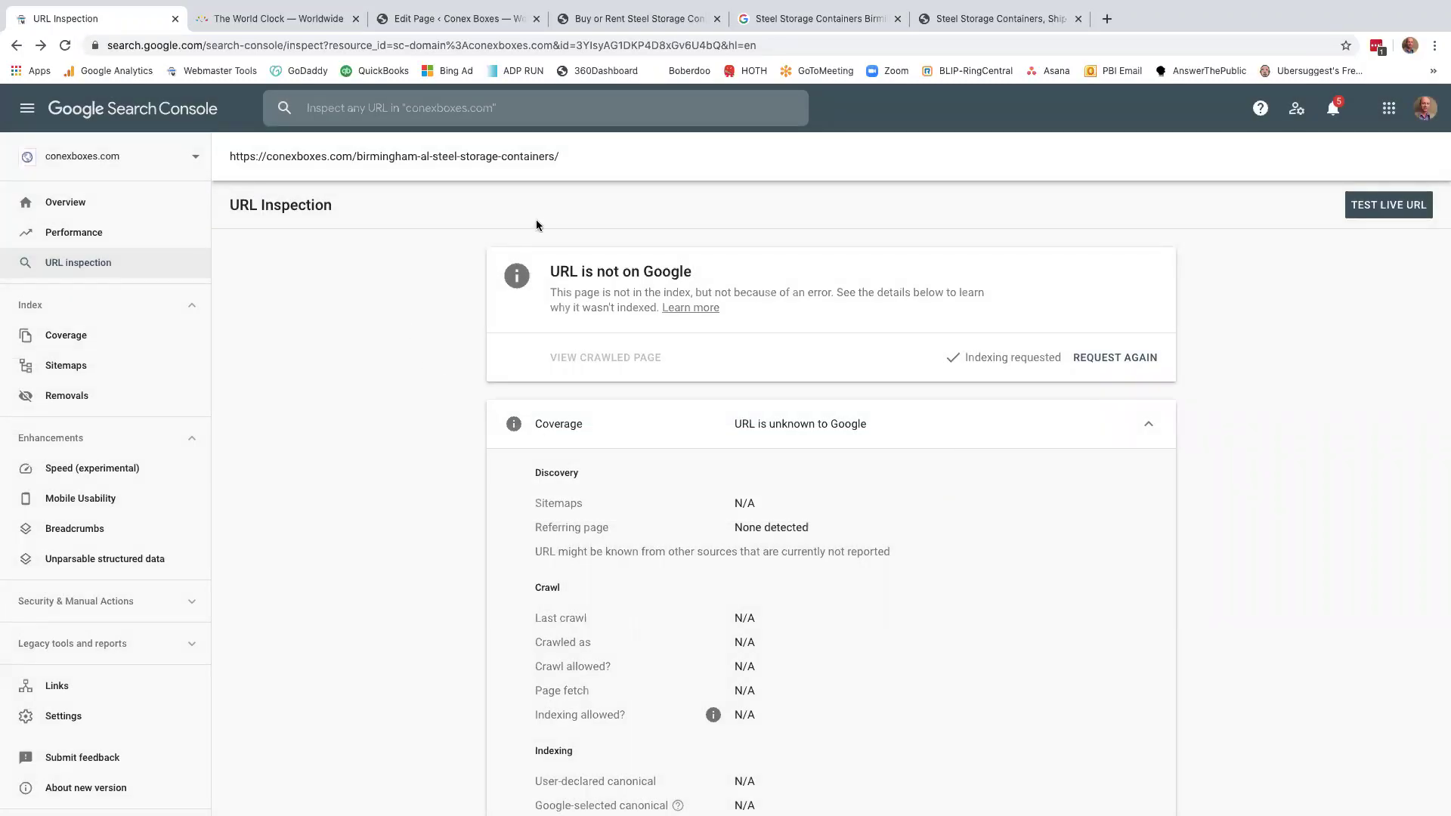
pyautogui.click(320, 18)
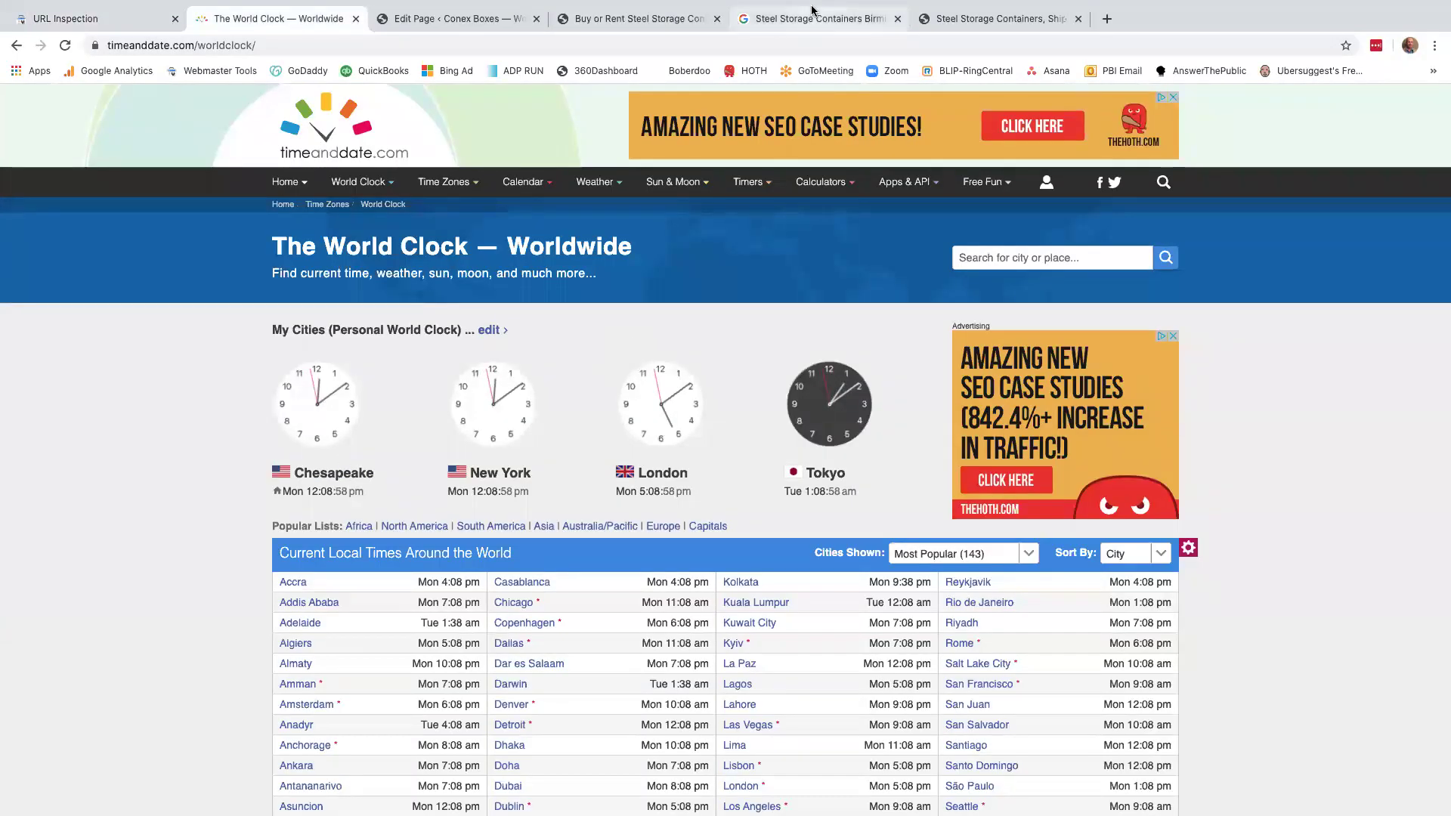
# Step: Scroll through the opening sections of the live Birmingham containers page
pyautogui.click(641, 18)
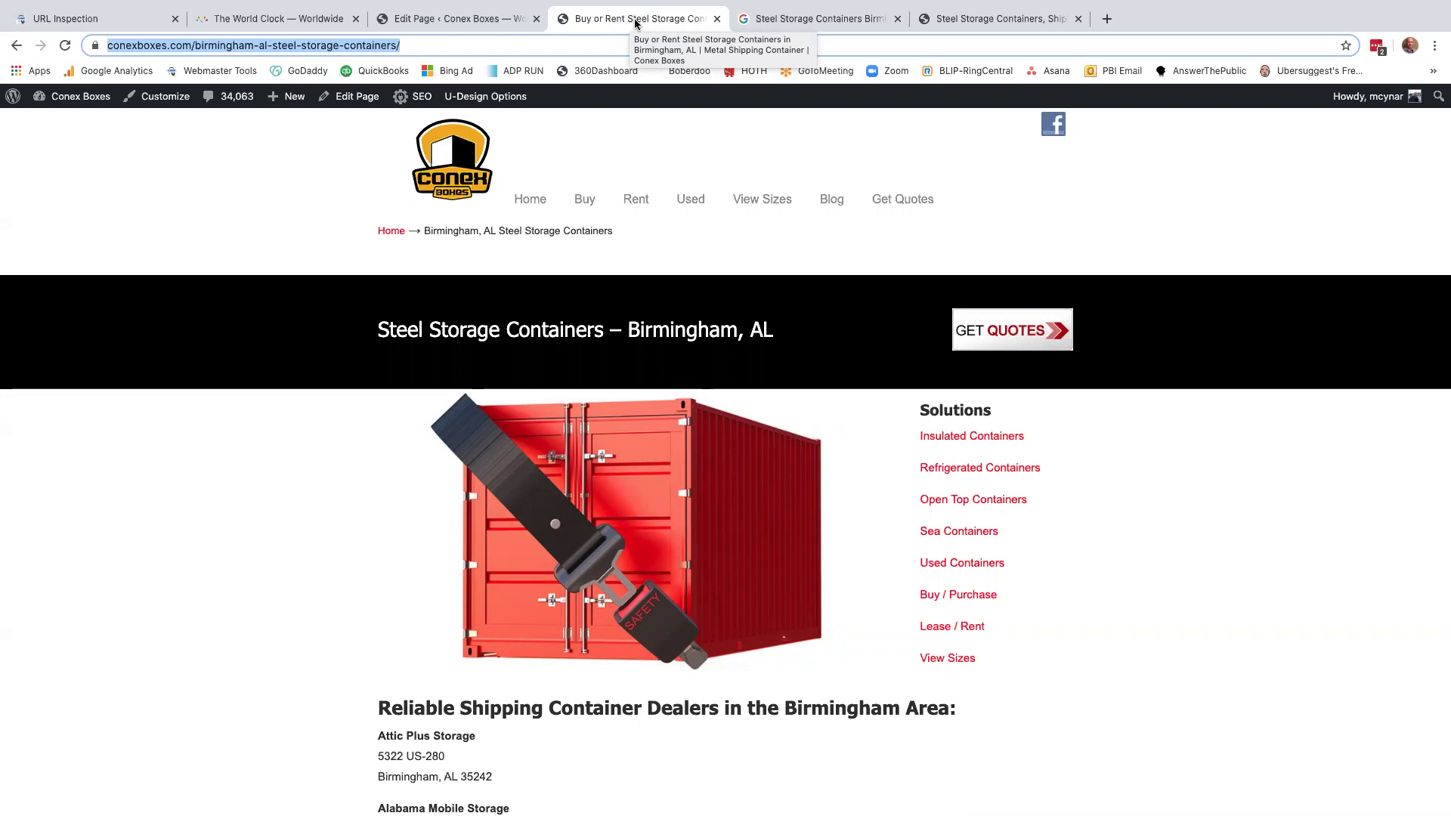
pyautogui.scroll(-3, 453, 264)
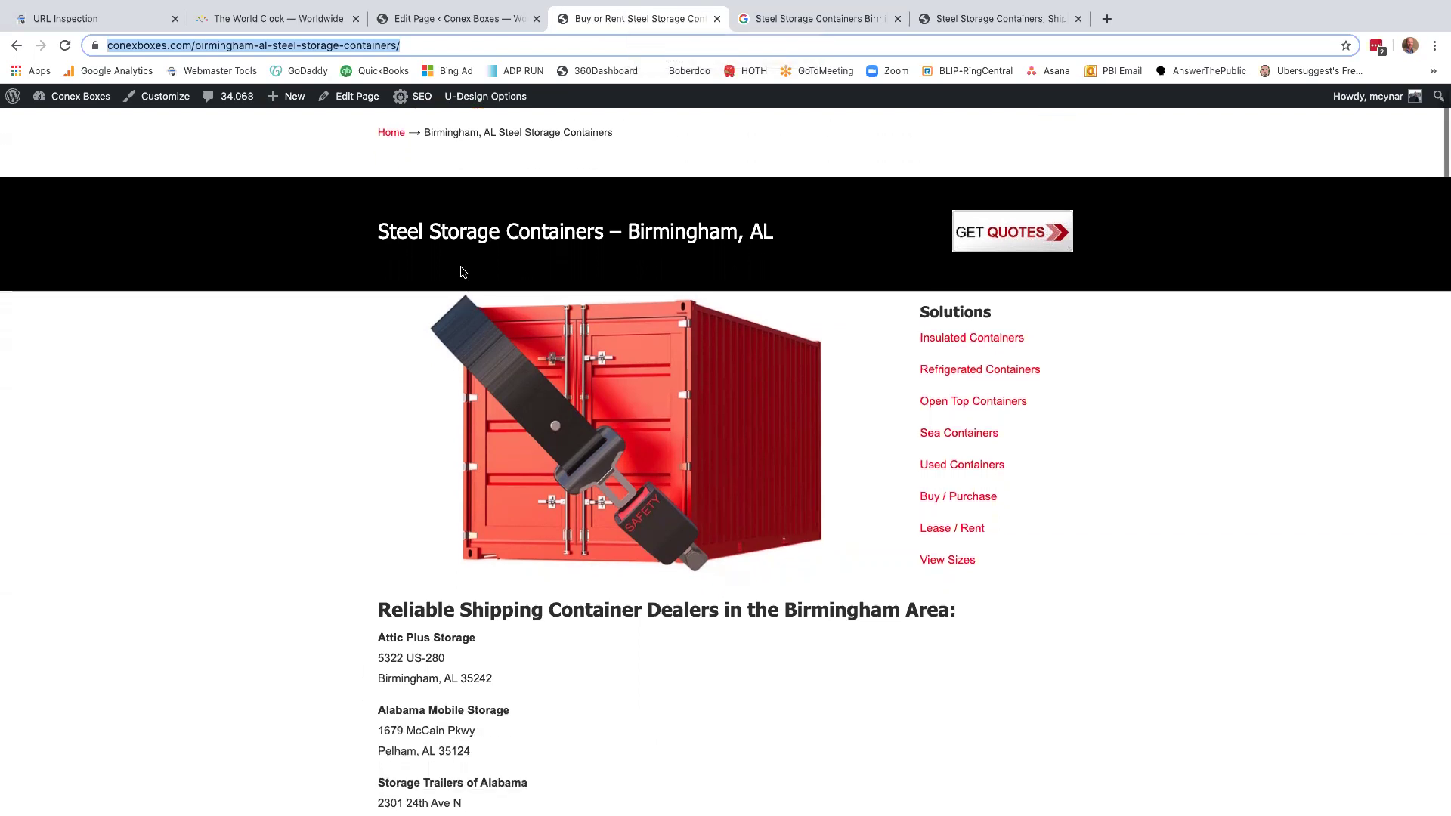
pyautogui.scroll(3, 414, 228)
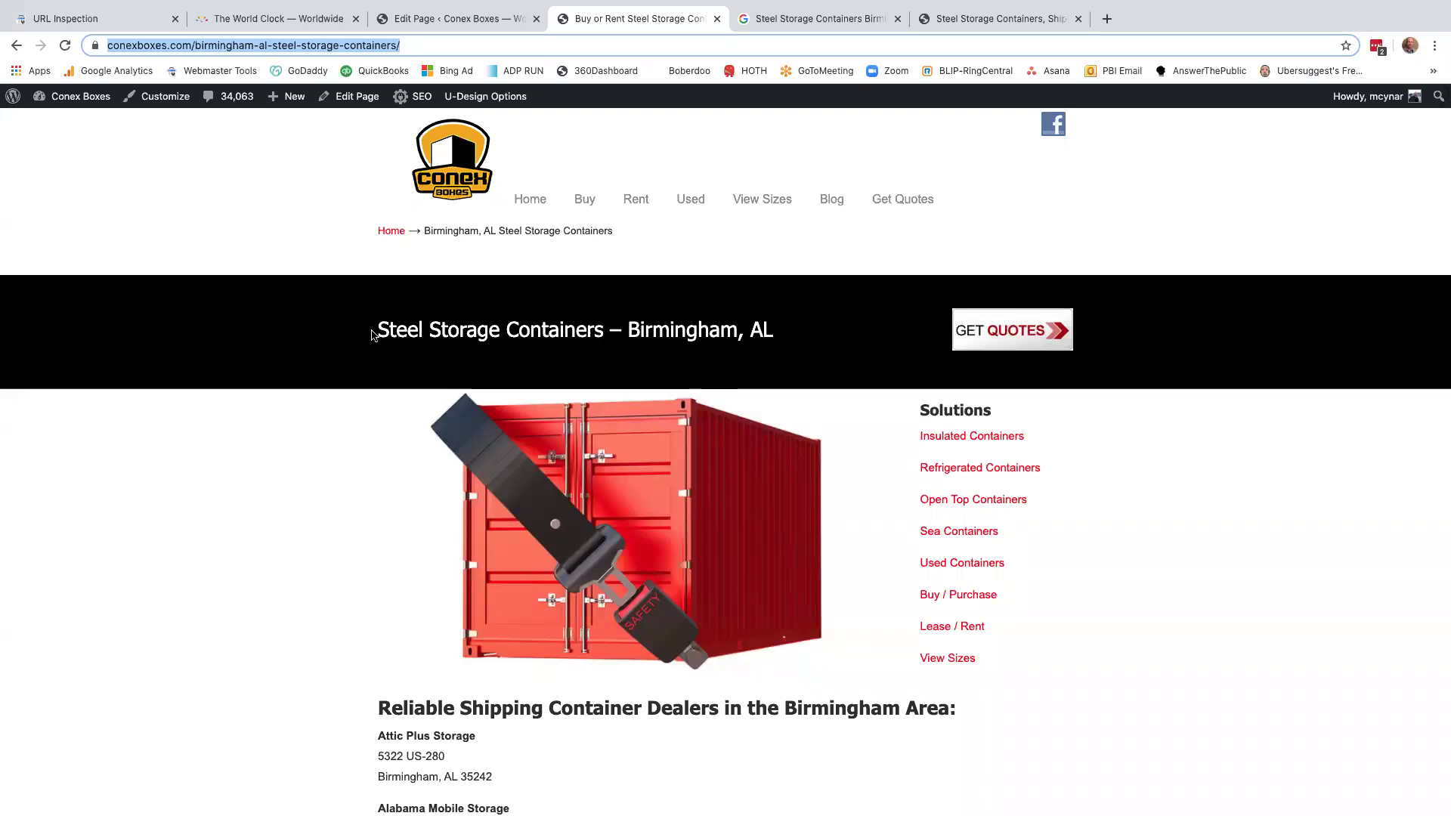
pyautogui.click(378, 330)
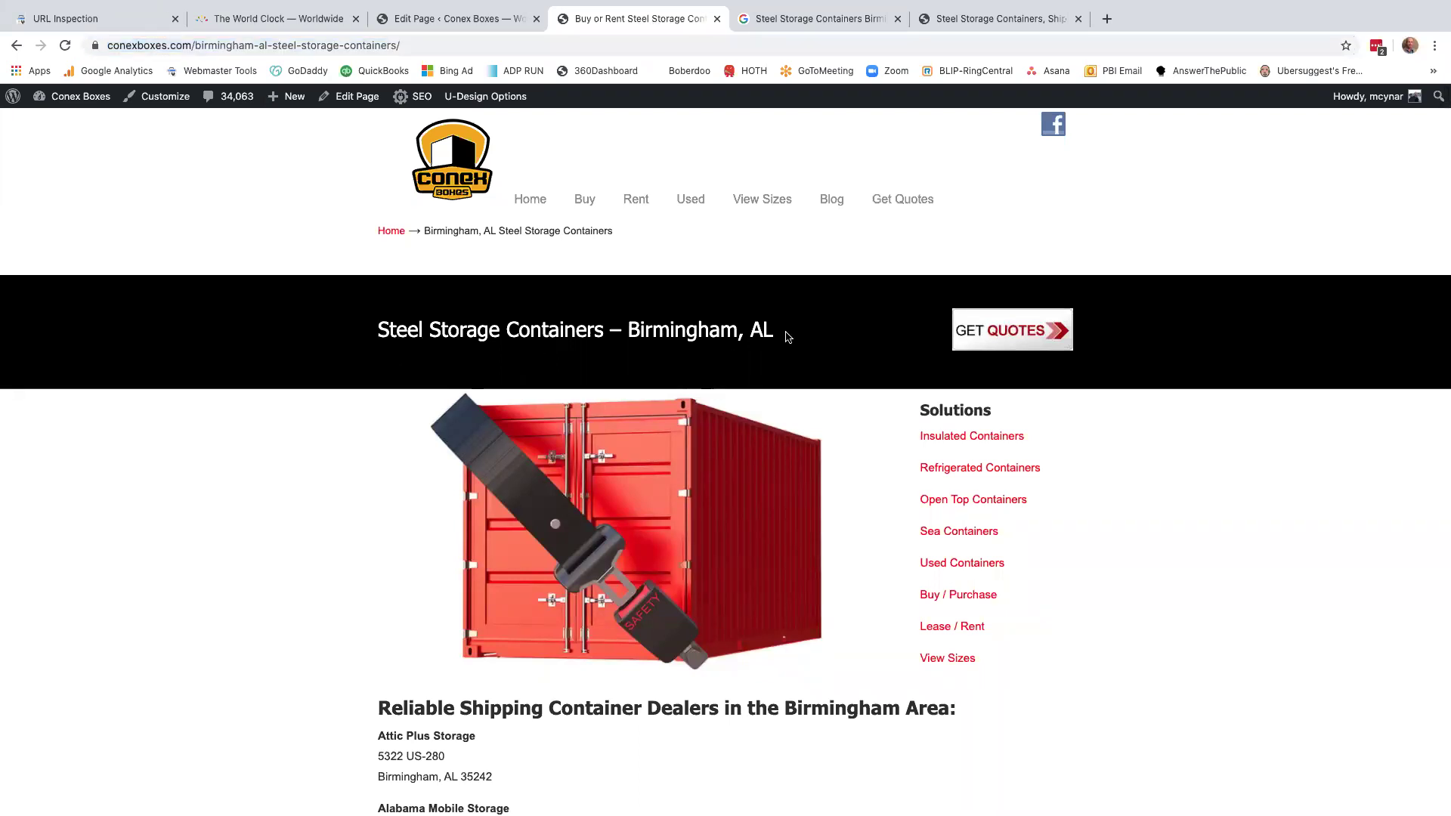
pyautogui.scroll(-5, 786, 337)
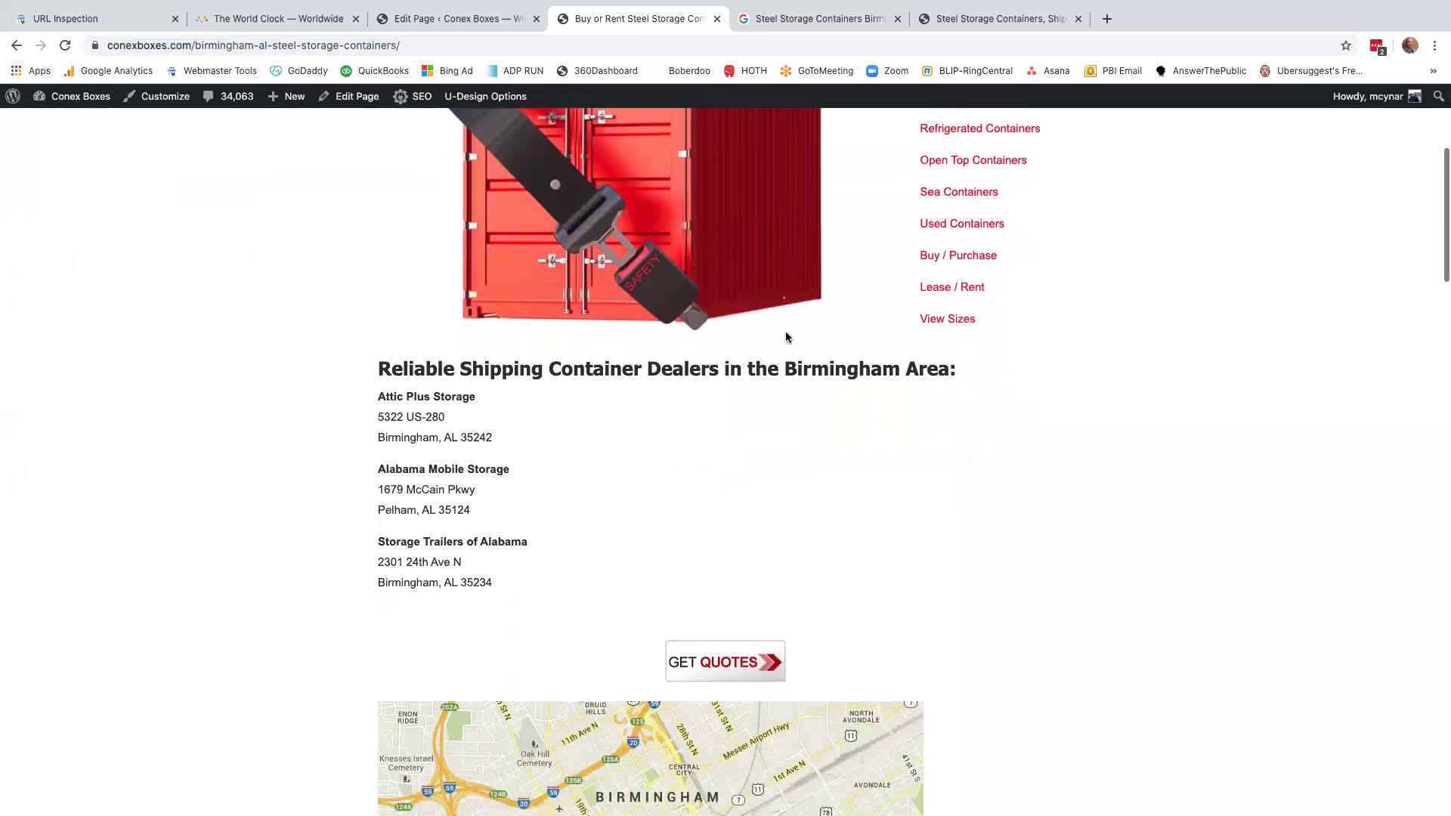
pyautogui.scroll(-2, 786, 337)
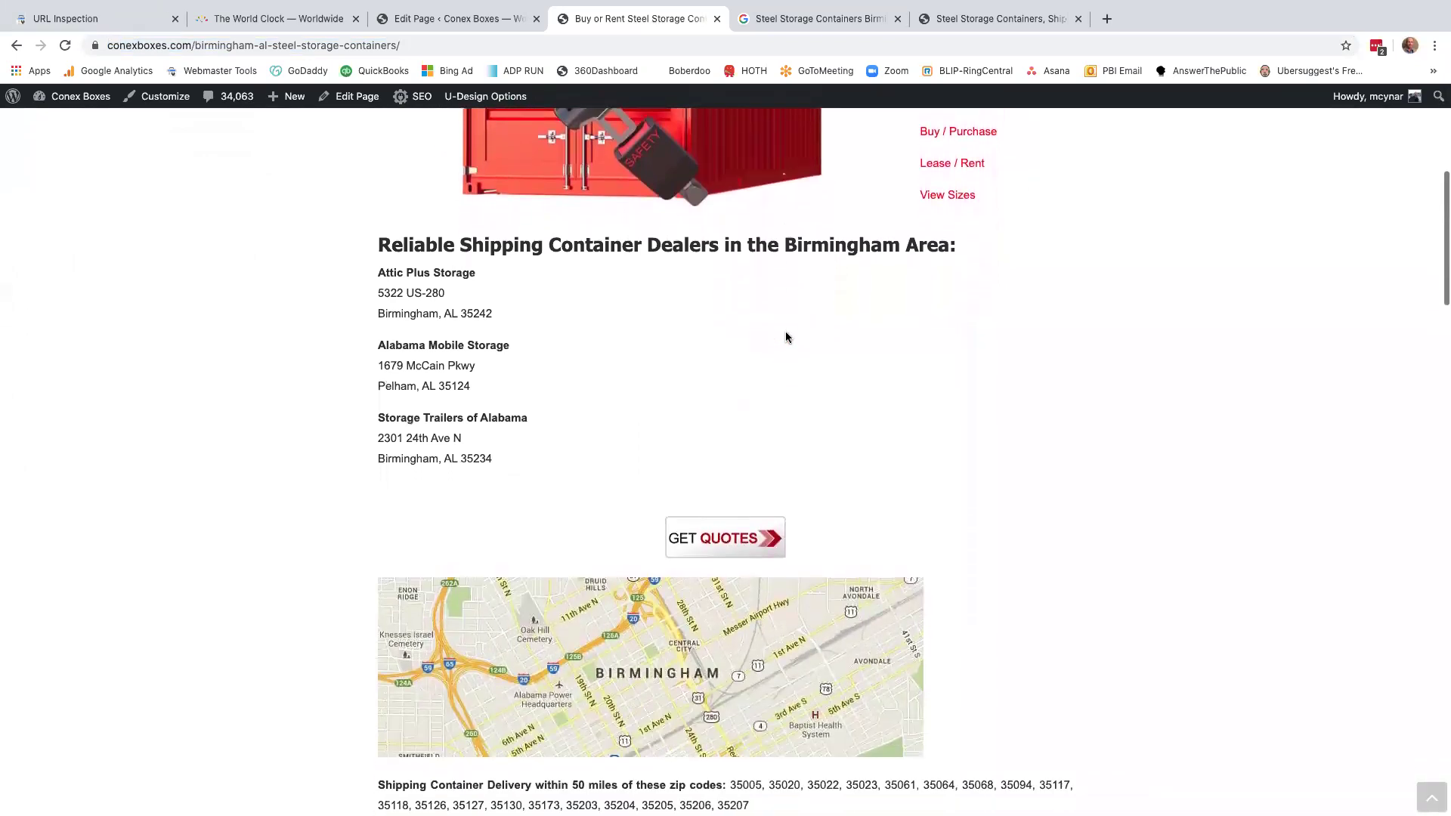
pyautogui.scroll(-2, 786, 337)
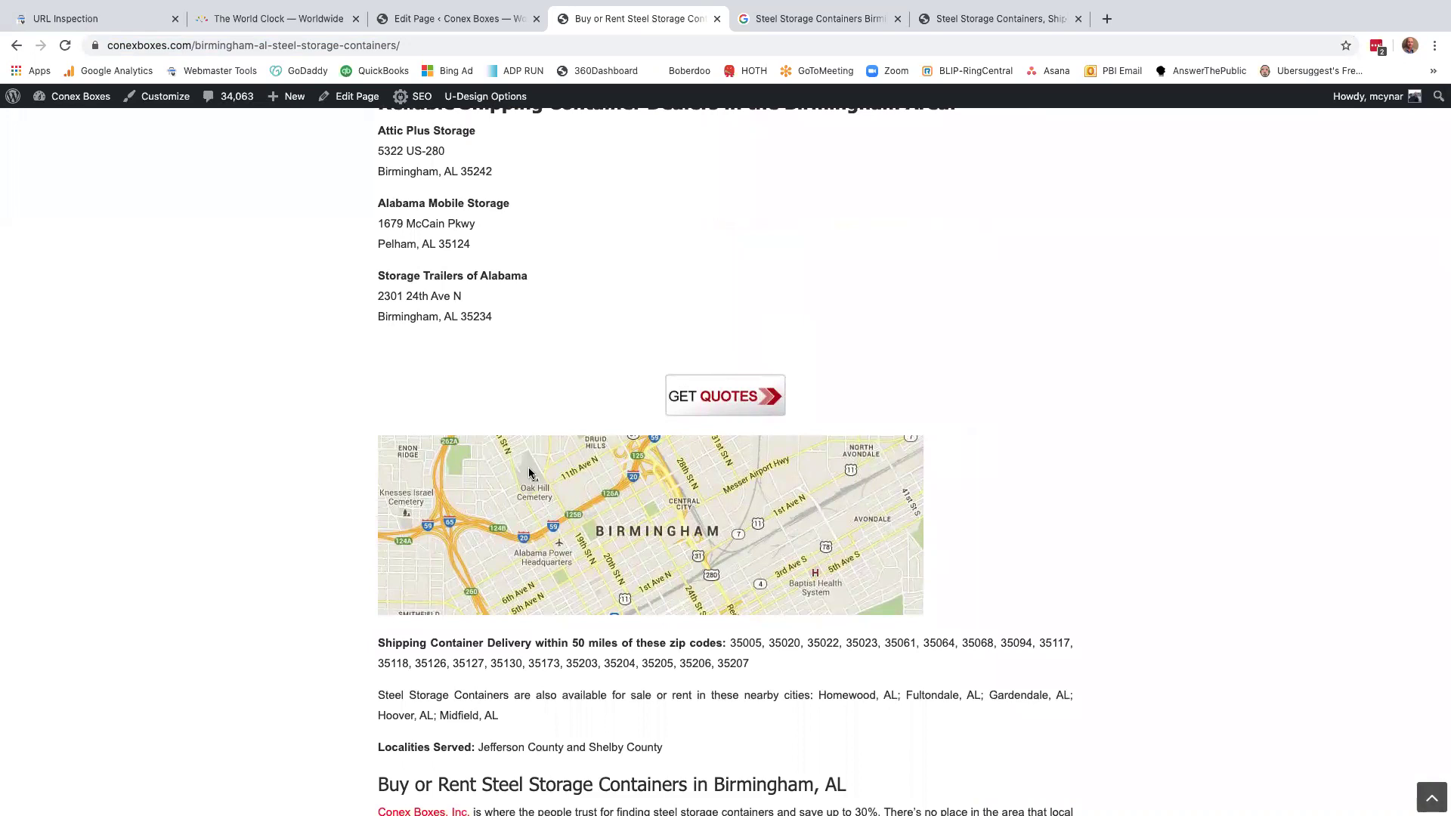
pyautogui.scroll(-1, 646, 520)
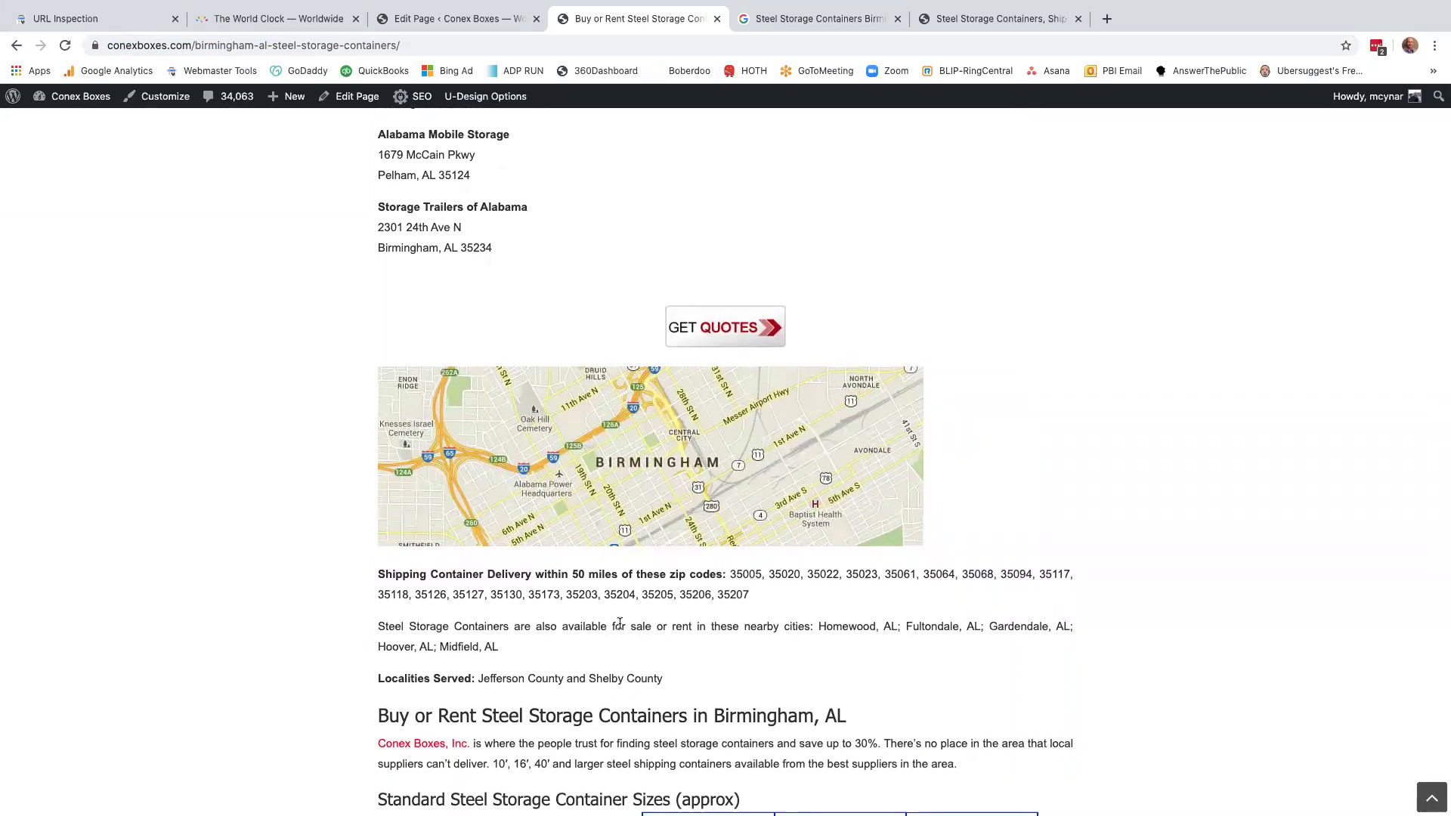
pyautogui.scroll(-1, 831, 575)
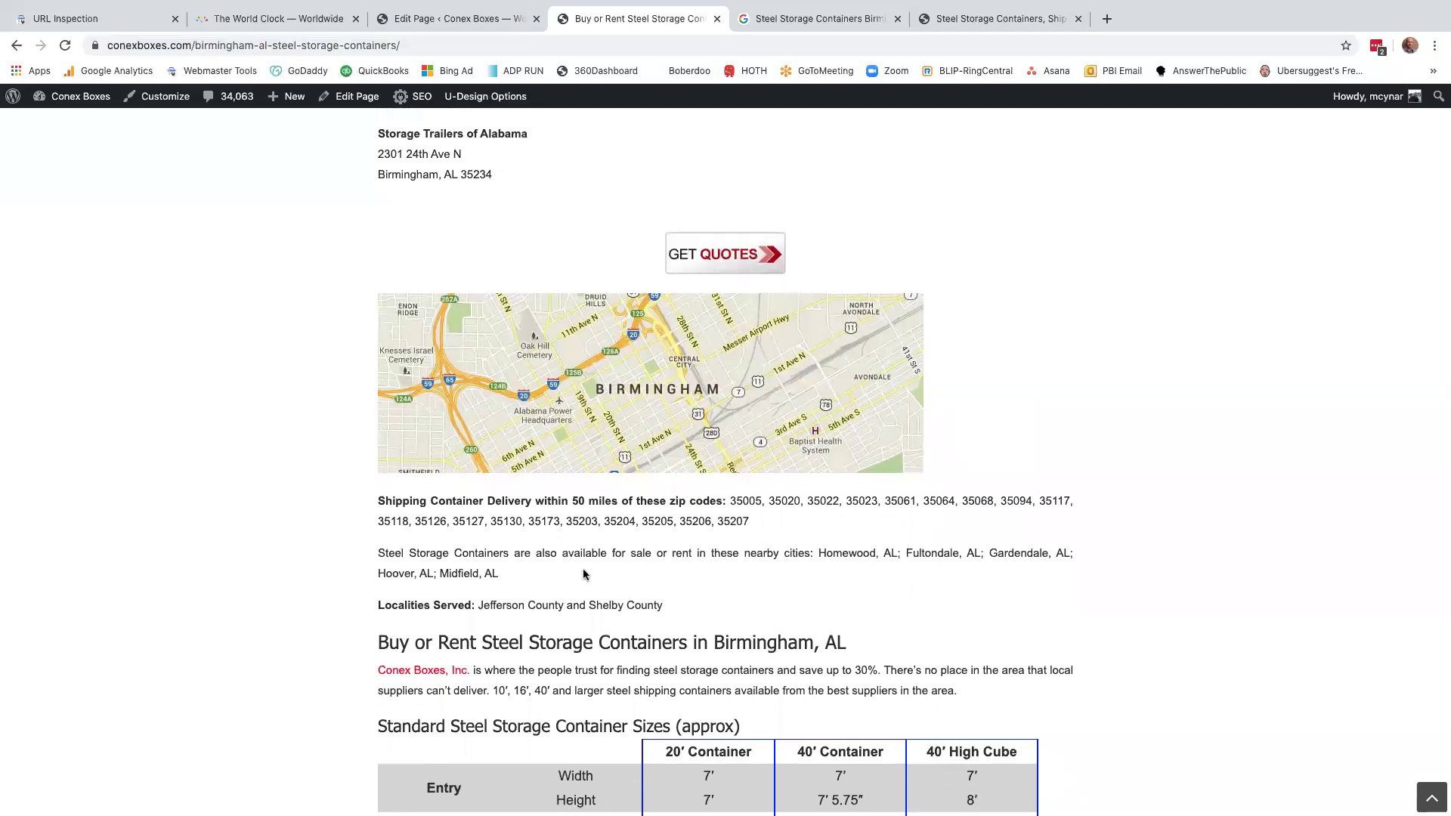
pyautogui.scroll(-4, 596, 557)
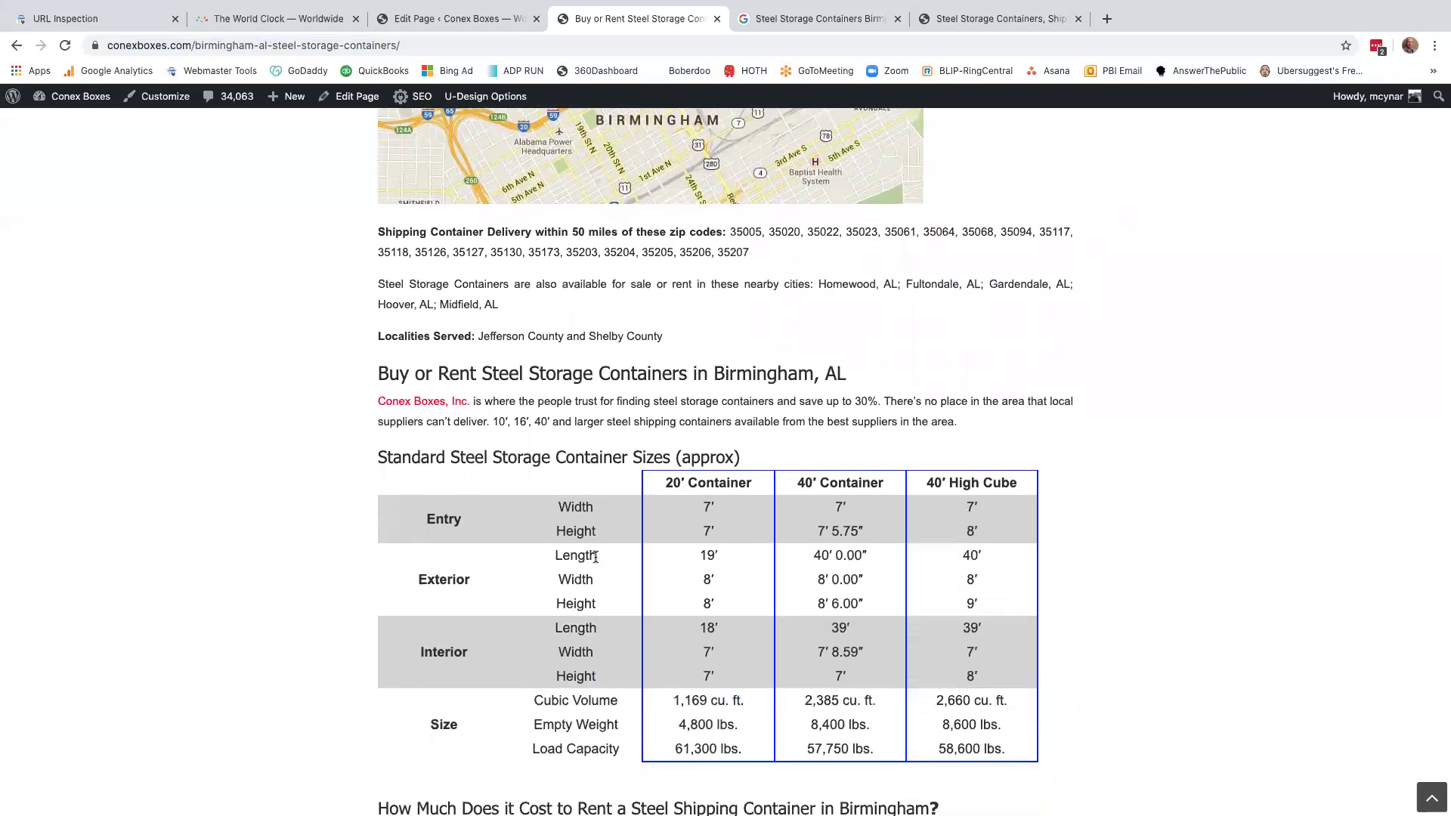
pyautogui.scroll(-1, 724, 514)
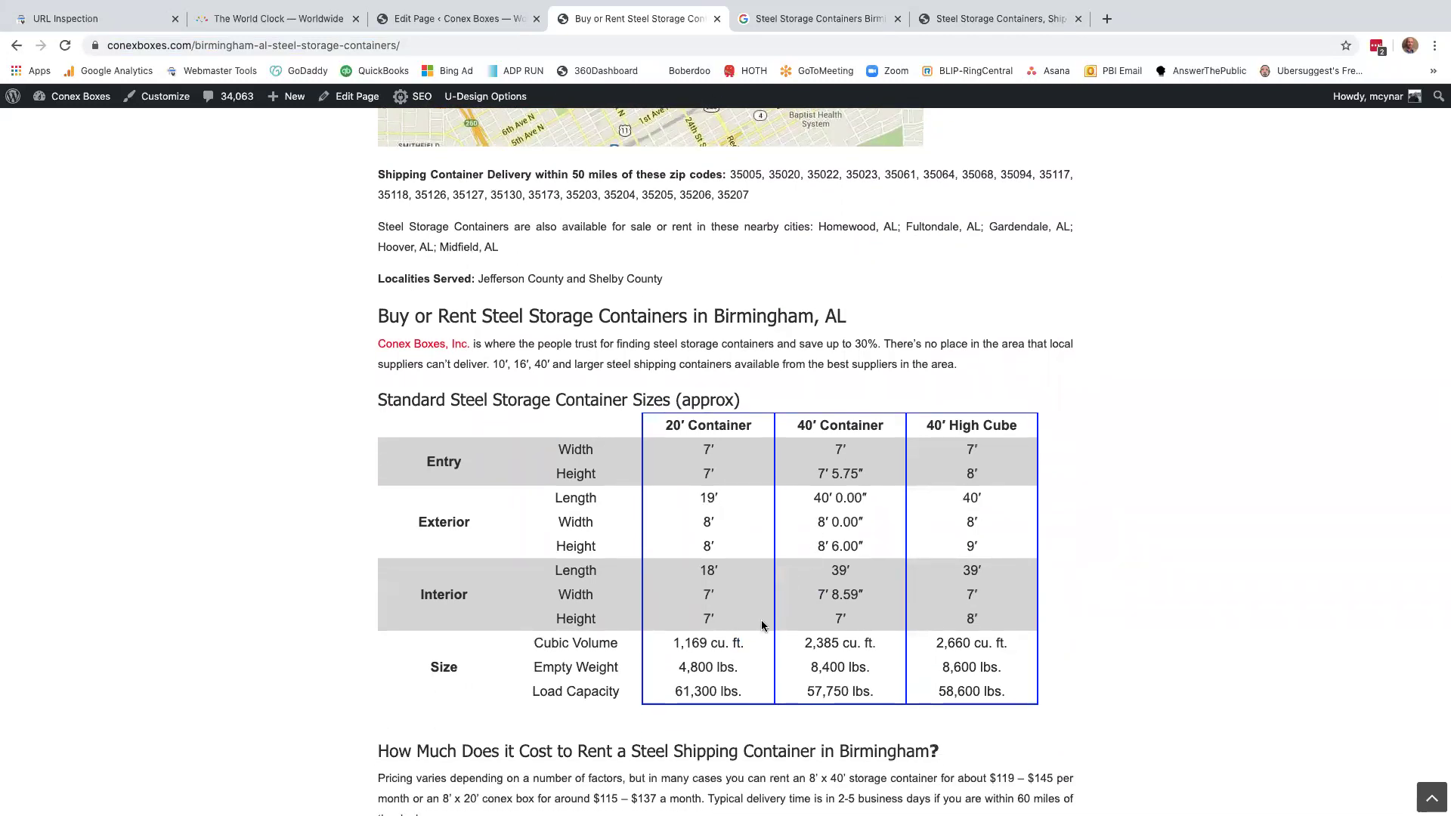
pyautogui.scroll(-2, 761, 624)
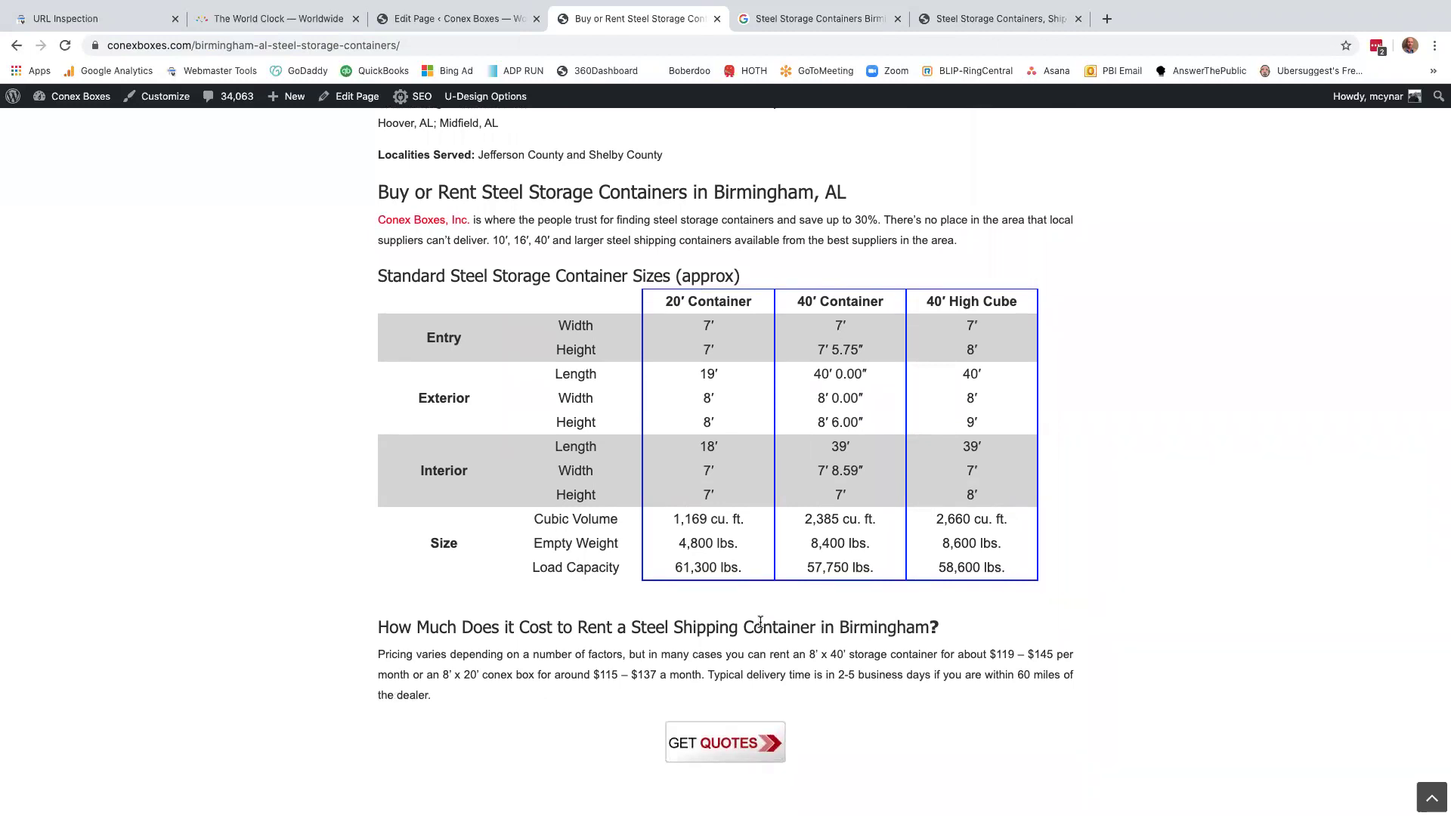
pyautogui.scroll(-3, 761, 621)
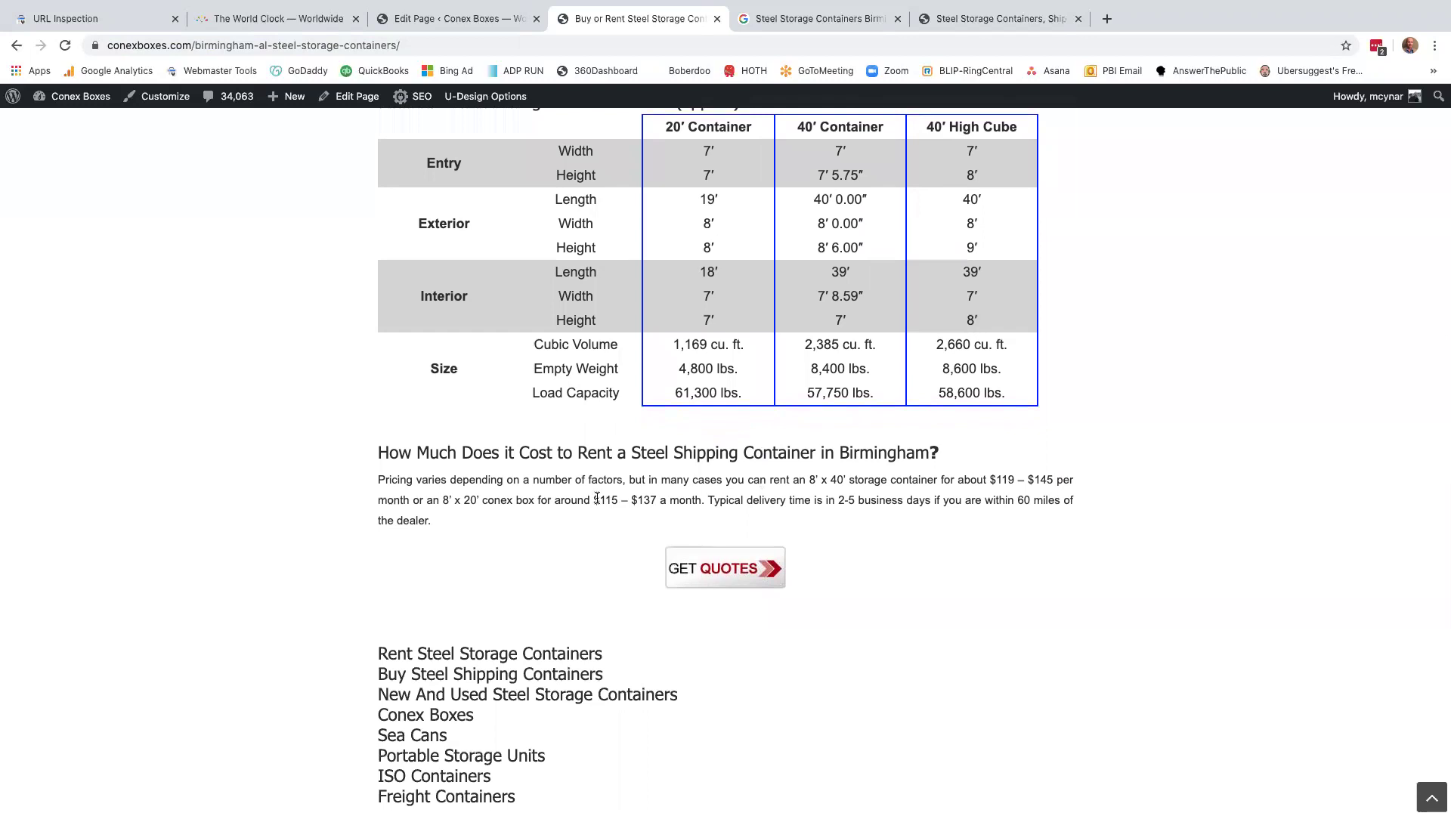
# Step: Continue past the $115 – $137 rent price range down to the GET QUOTES button
pyautogui.moveTo(594, 500); pyautogui.dragTo(660, 499)
pyautogui.click(695, 499)
pyautogui.scroll(-4, 601, 521)
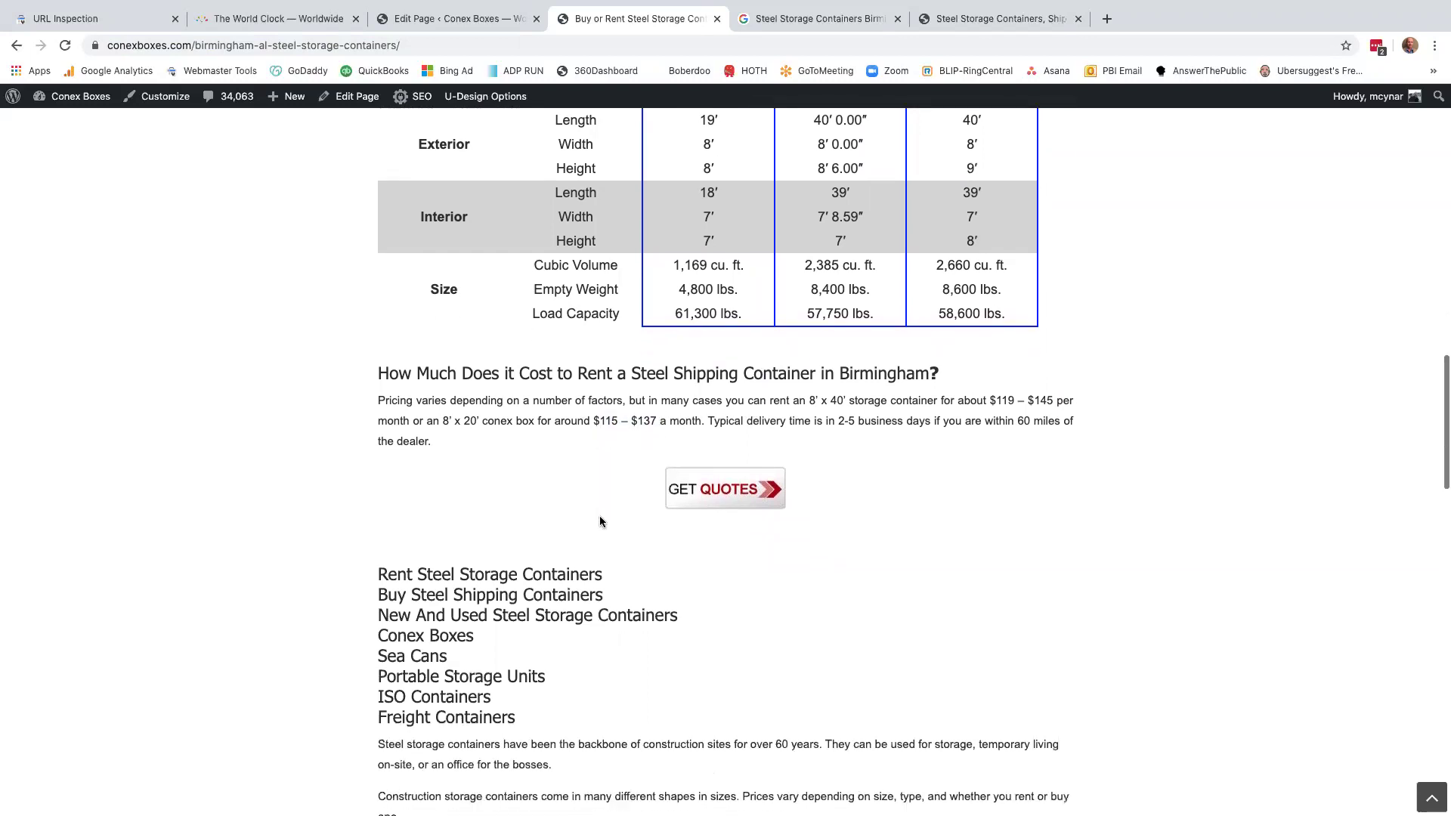
pyautogui.scroll(-4, 601, 521)
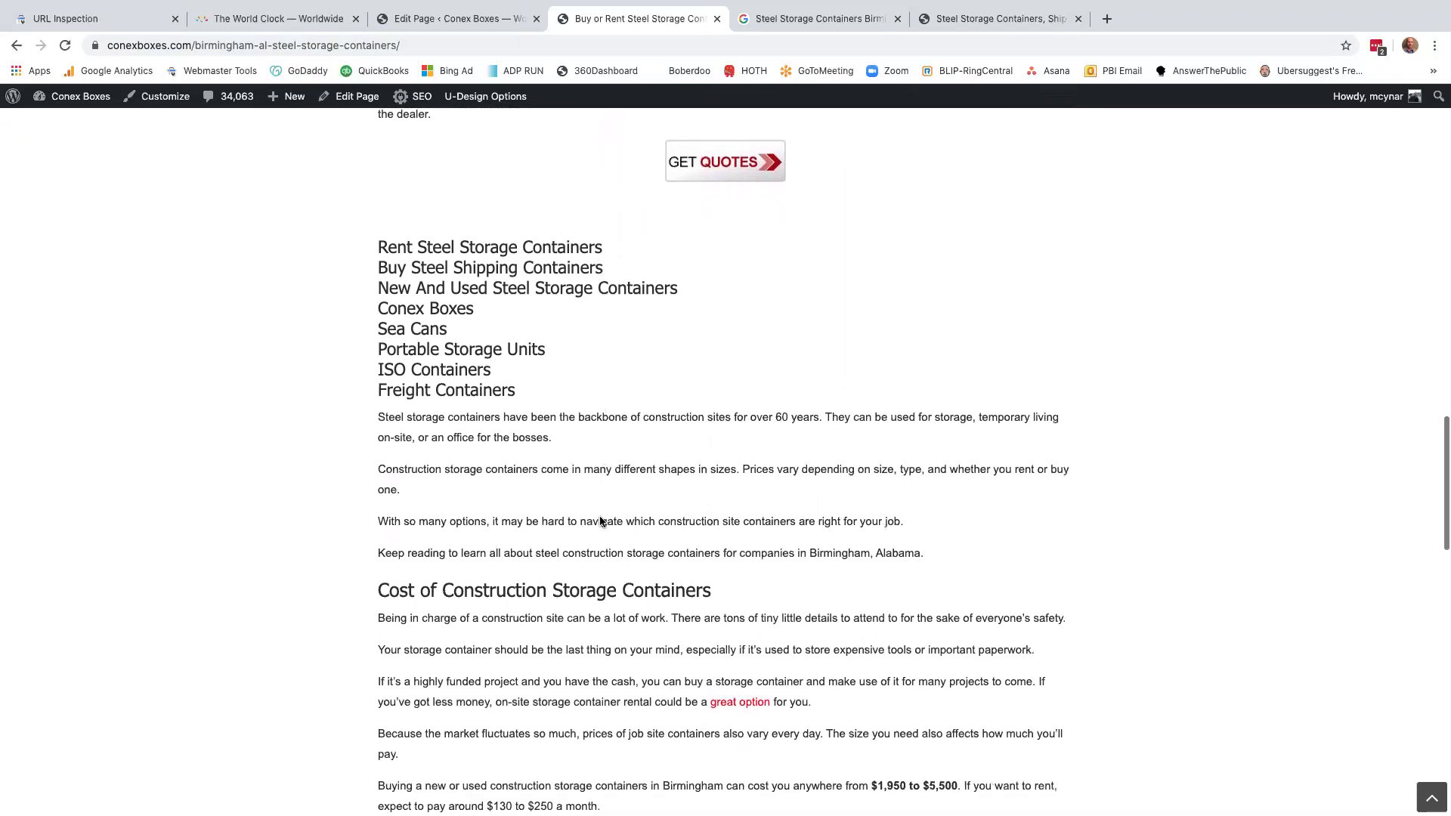
pyautogui.scroll(-1, 600, 517)
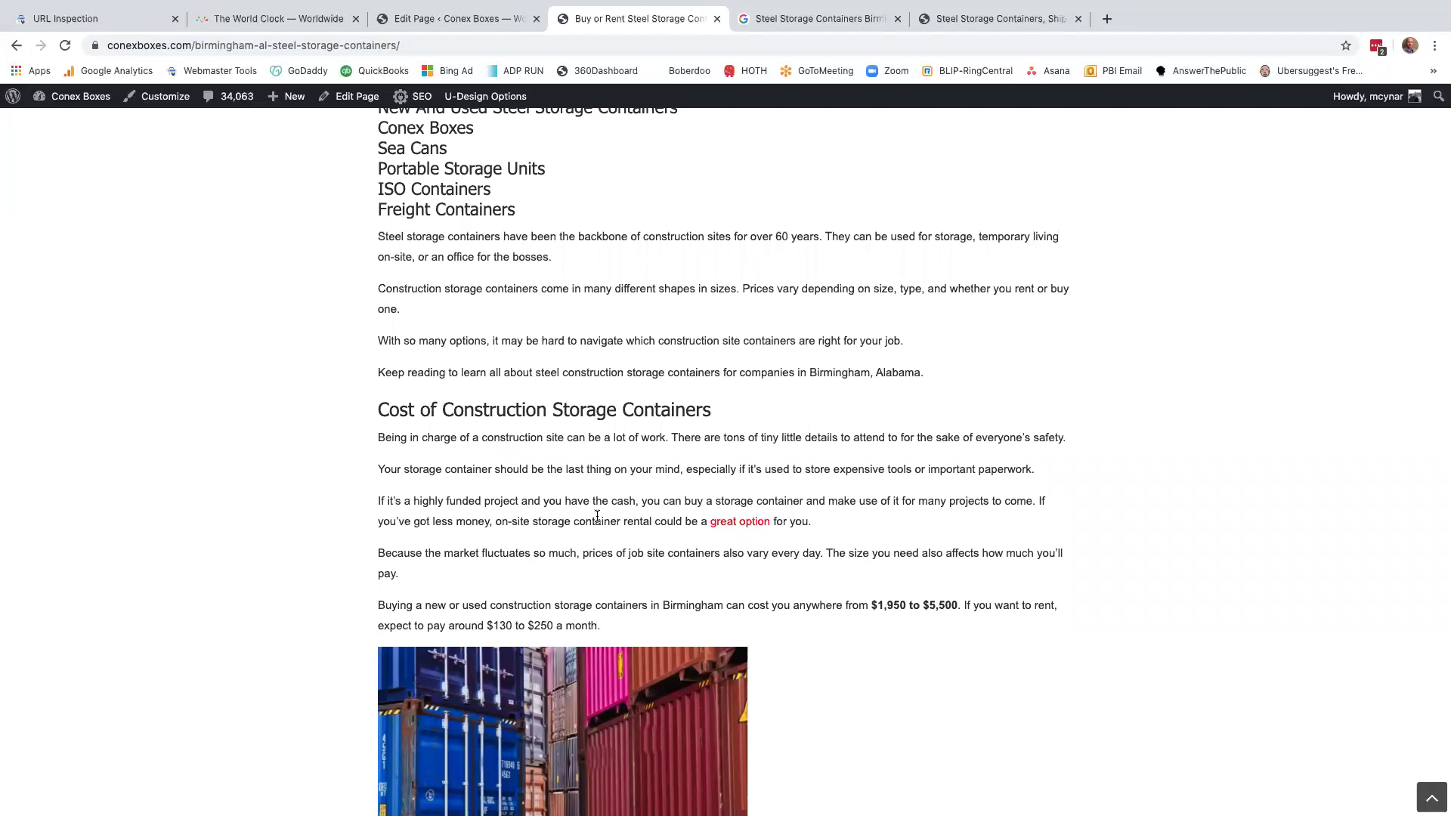
pyautogui.scroll(-6, 597, 516)
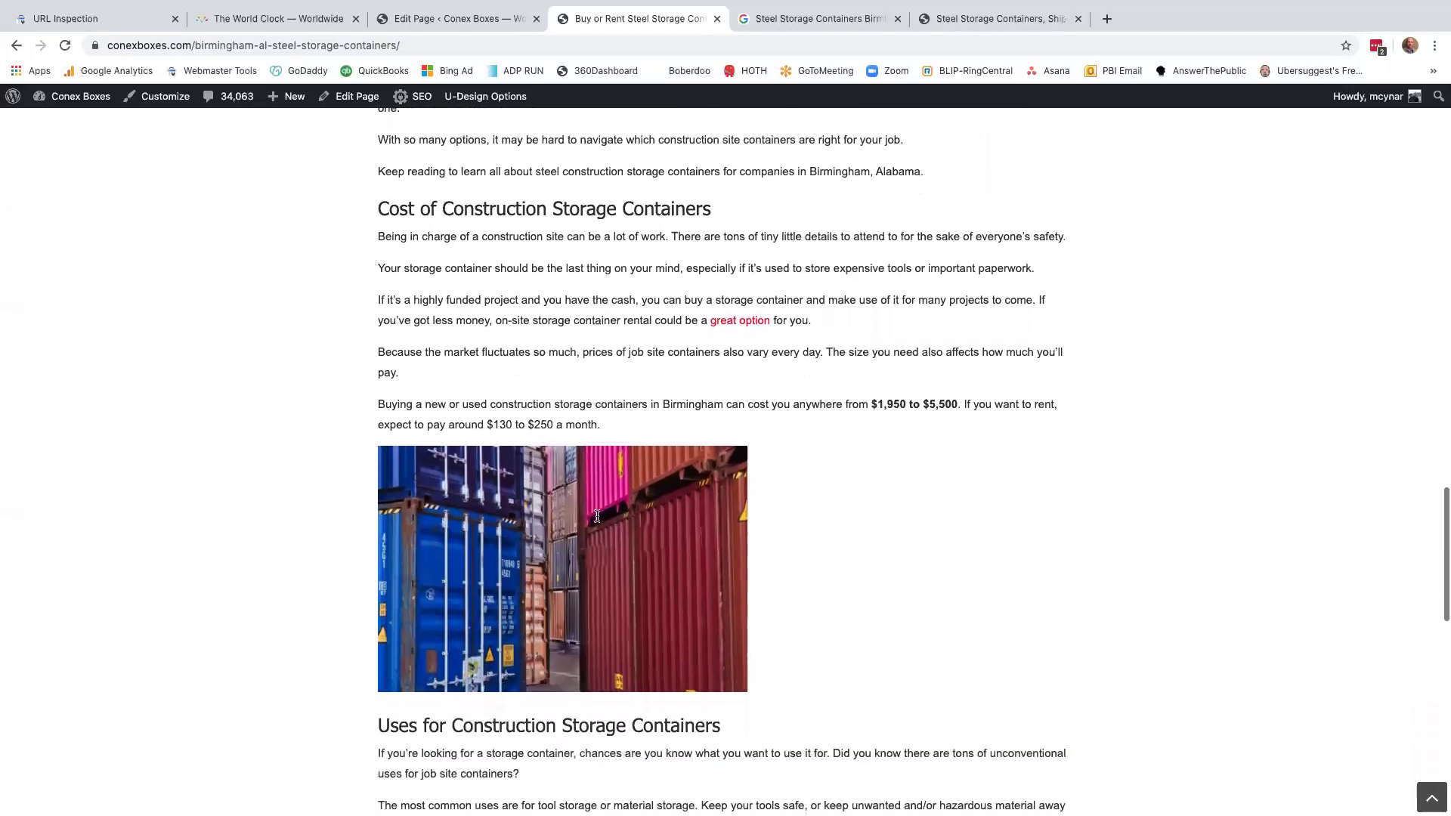
pyautogui.scroll(-3, 597, 519)
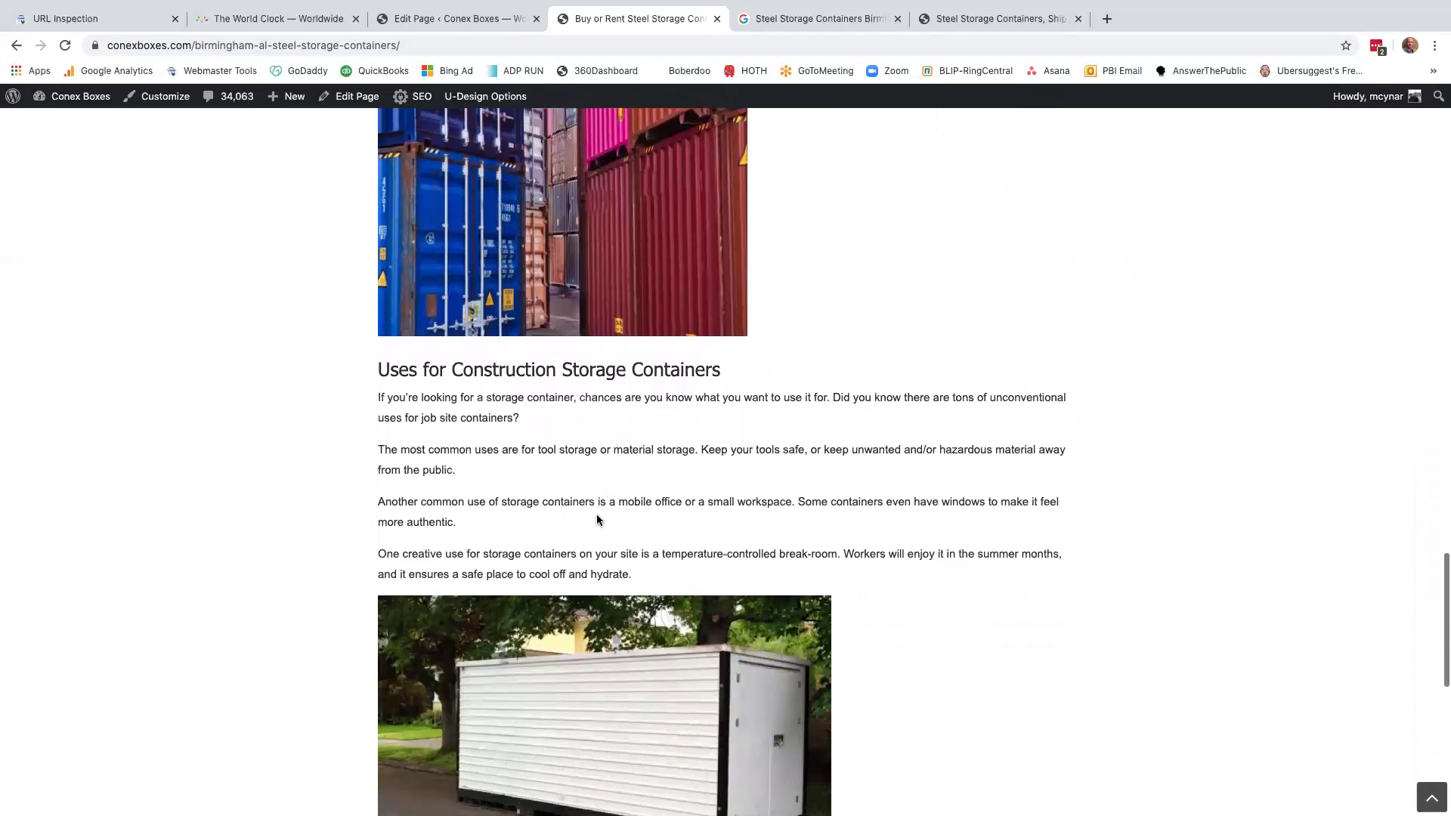
pyautogui.scroll(1, 599, 518)
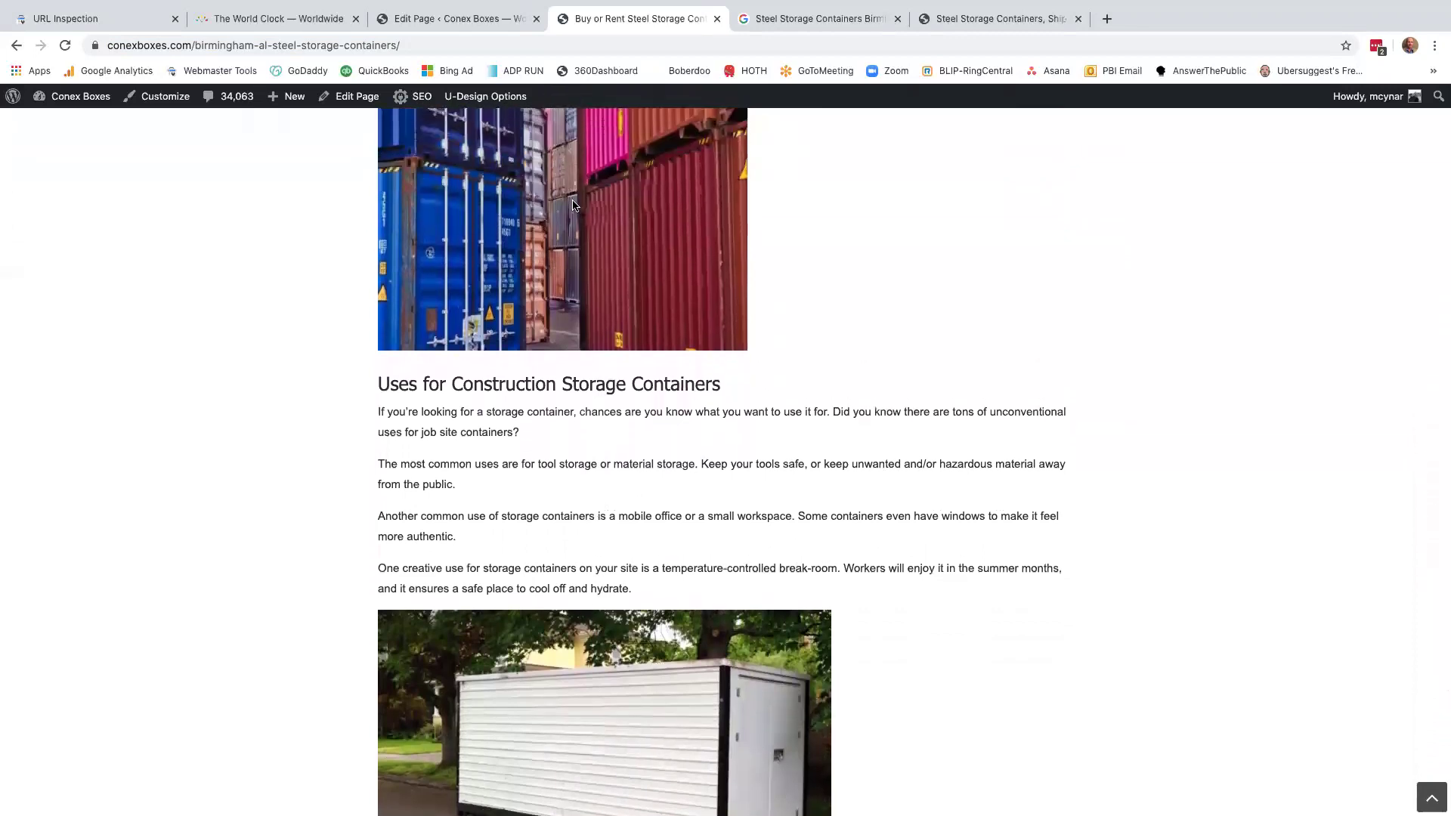
pyautogui.scroll(-1, 684, 509)
pyautogui.scroll(-4, 684, 510)
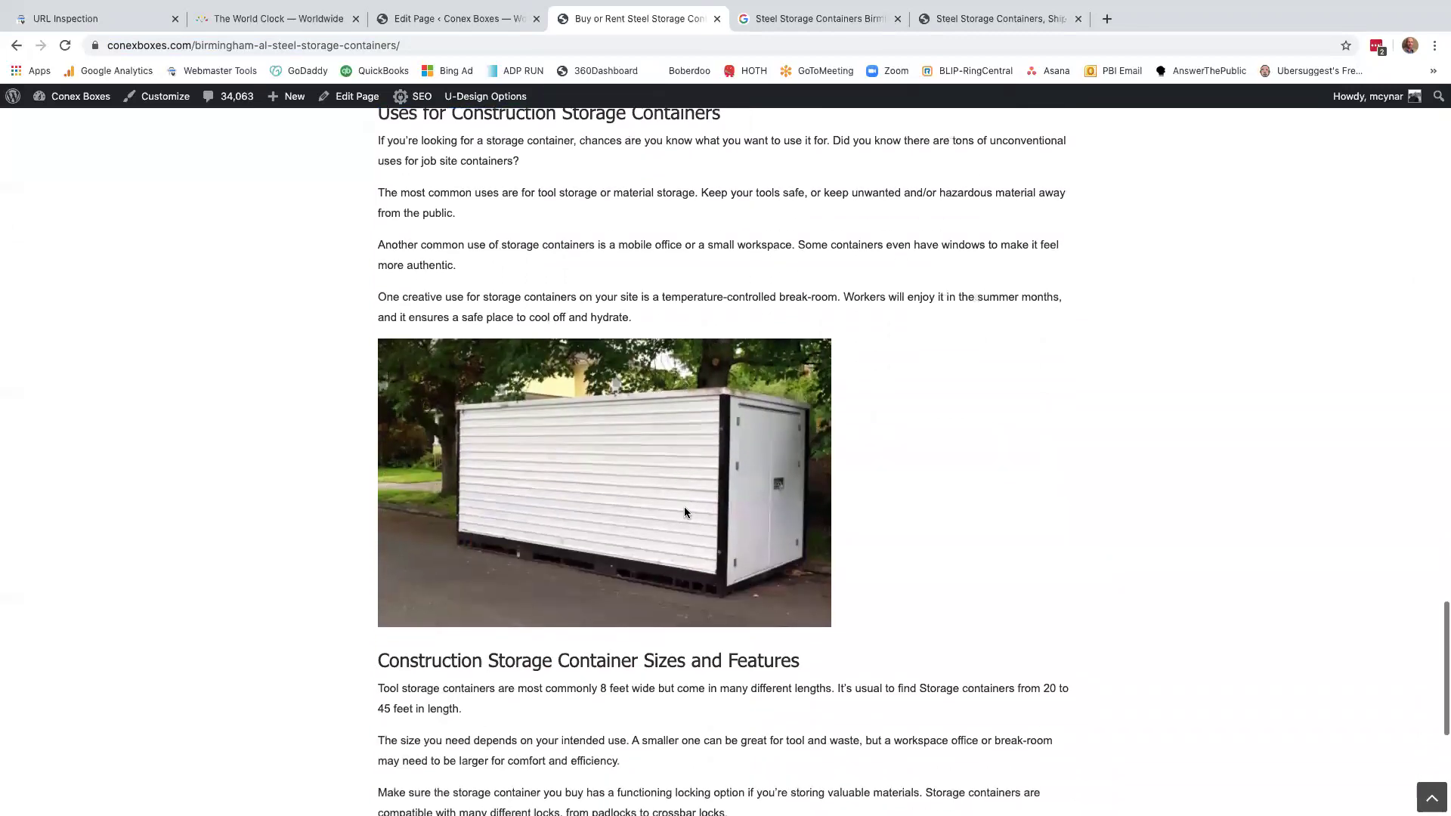
pyautogui.scroll(-2, 685, 509)
pyautogui.scroll(-1, 685, 509)
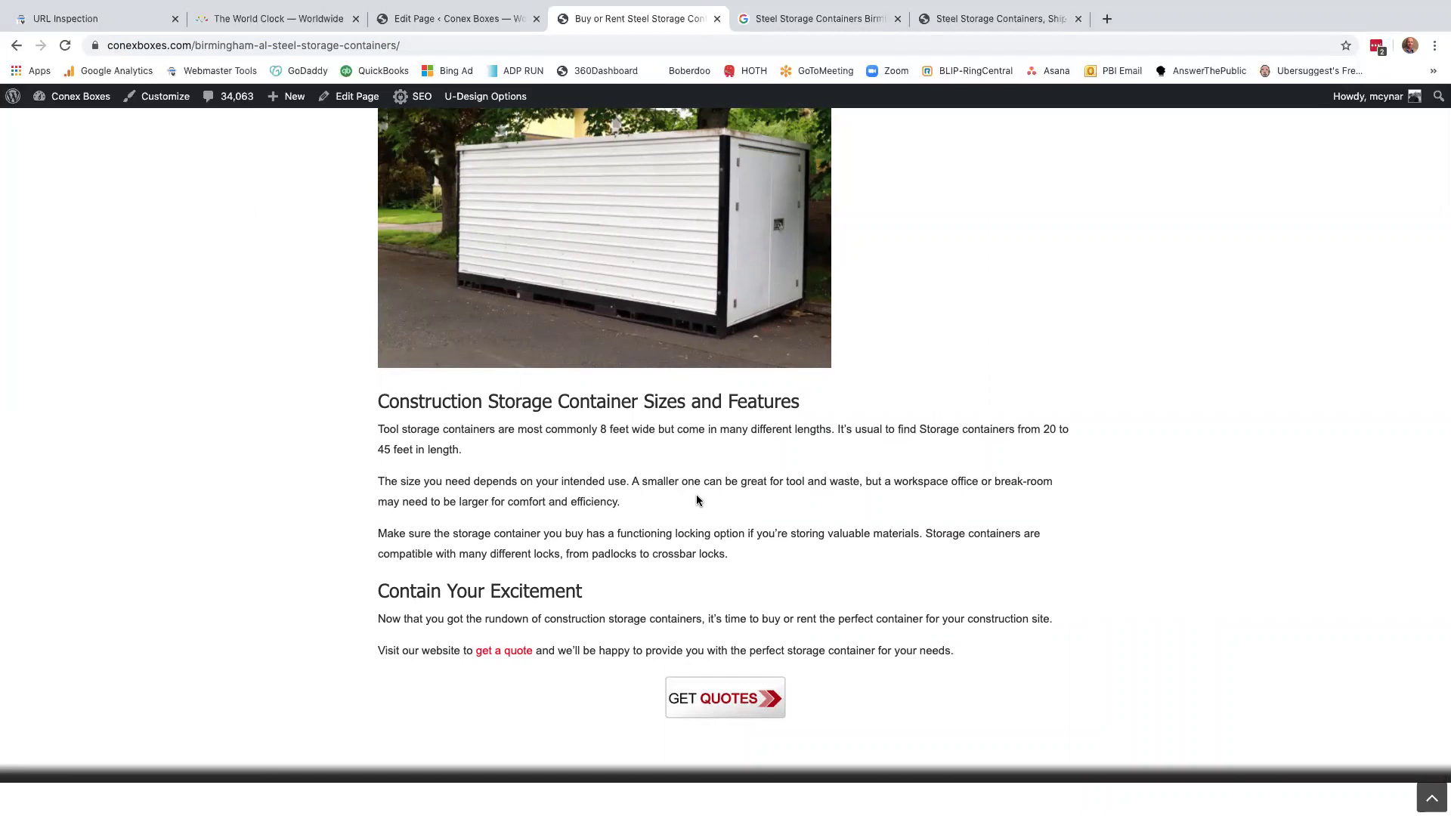
# Step: Scroll back over the live page to review its container images and sections
pyautogui.scroll(14, 696, 500)
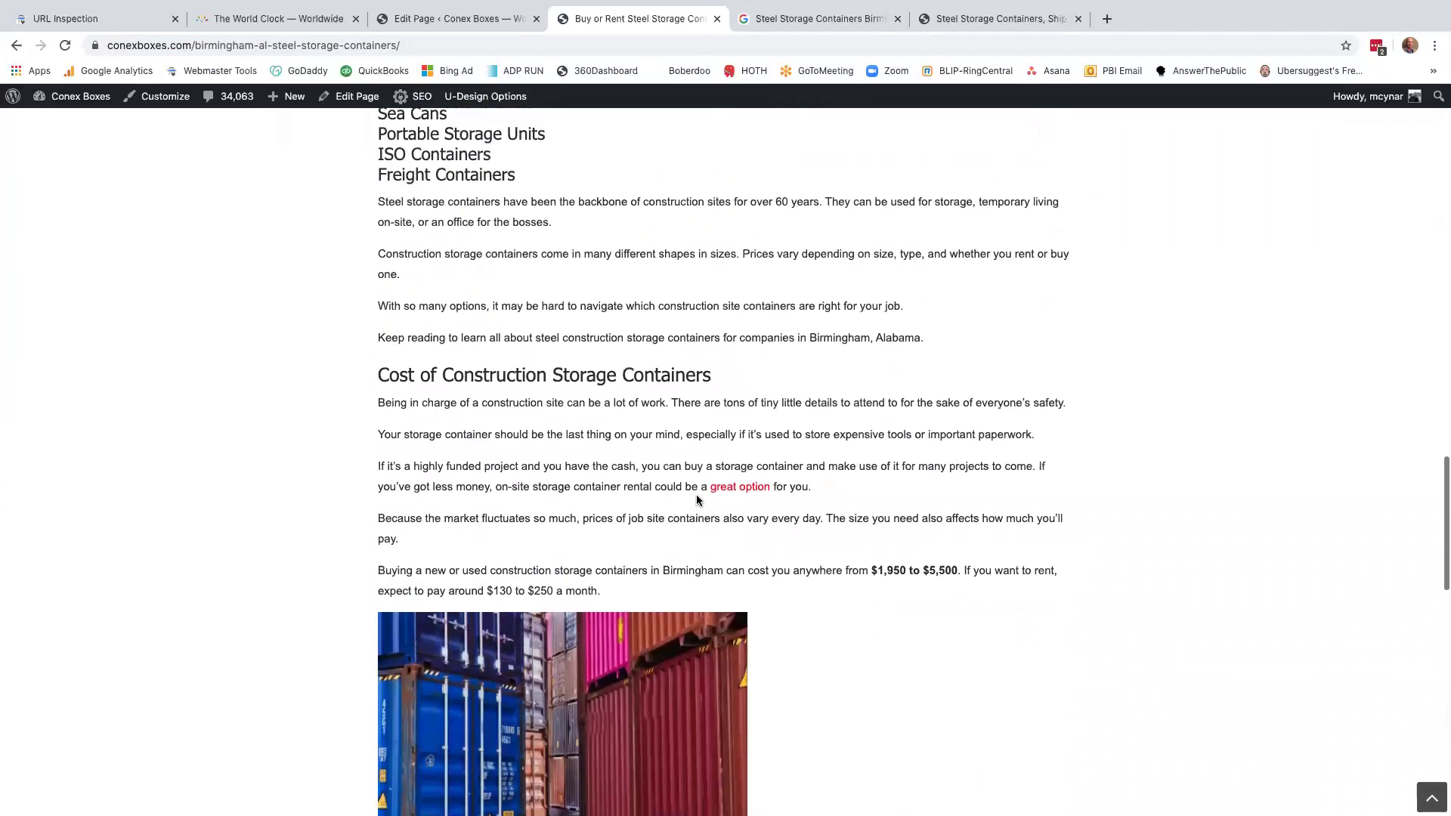
pyautogui.scroll(3, 696, 500)
pyautogui.scroll(-2, 696, 499)
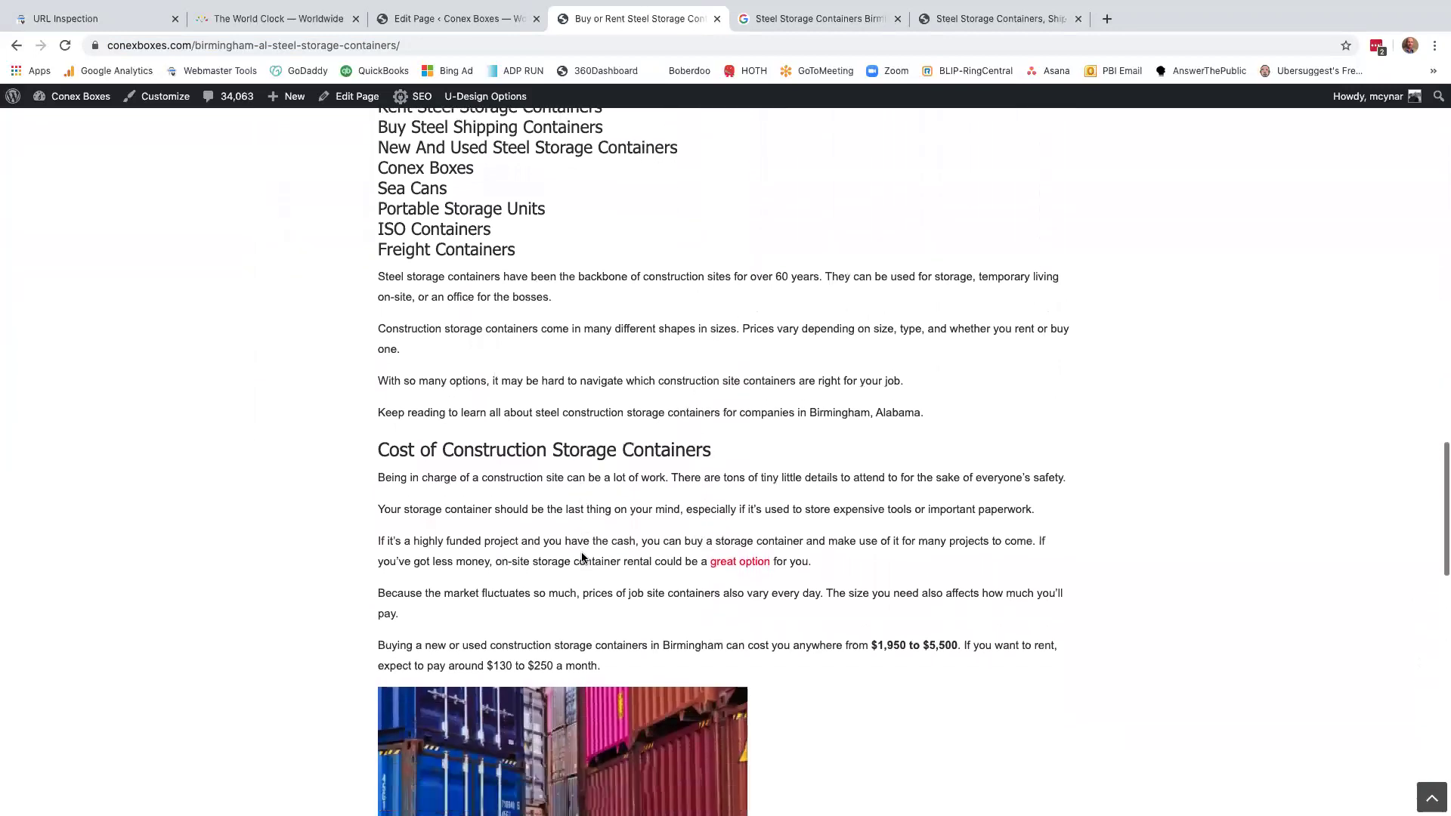
pyautogui.scroll(-2, 582, 558)
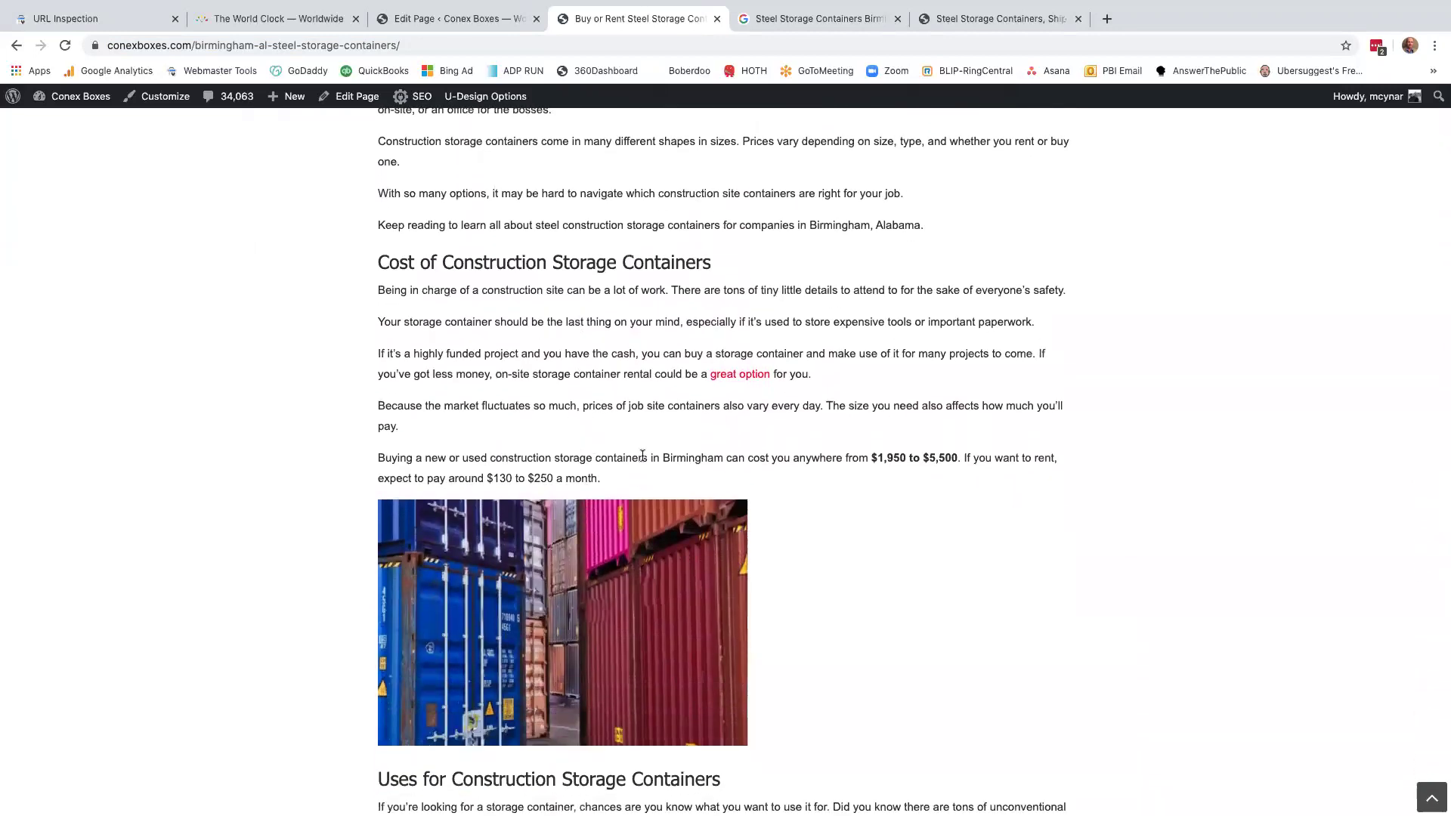
pyautogui.scroll(-3, 642, 456)
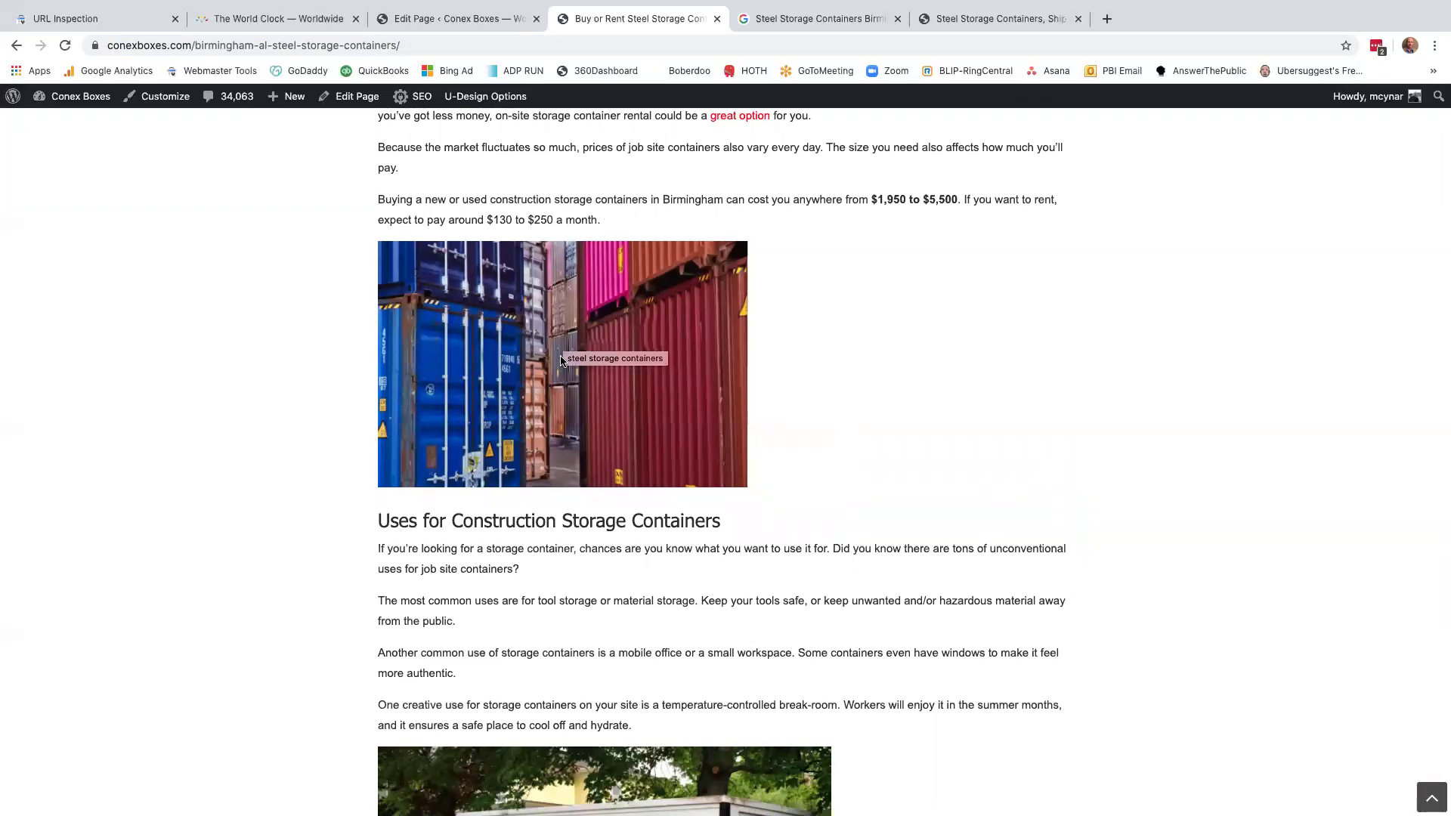
pyautogui.scroll(-3, 561, 360)
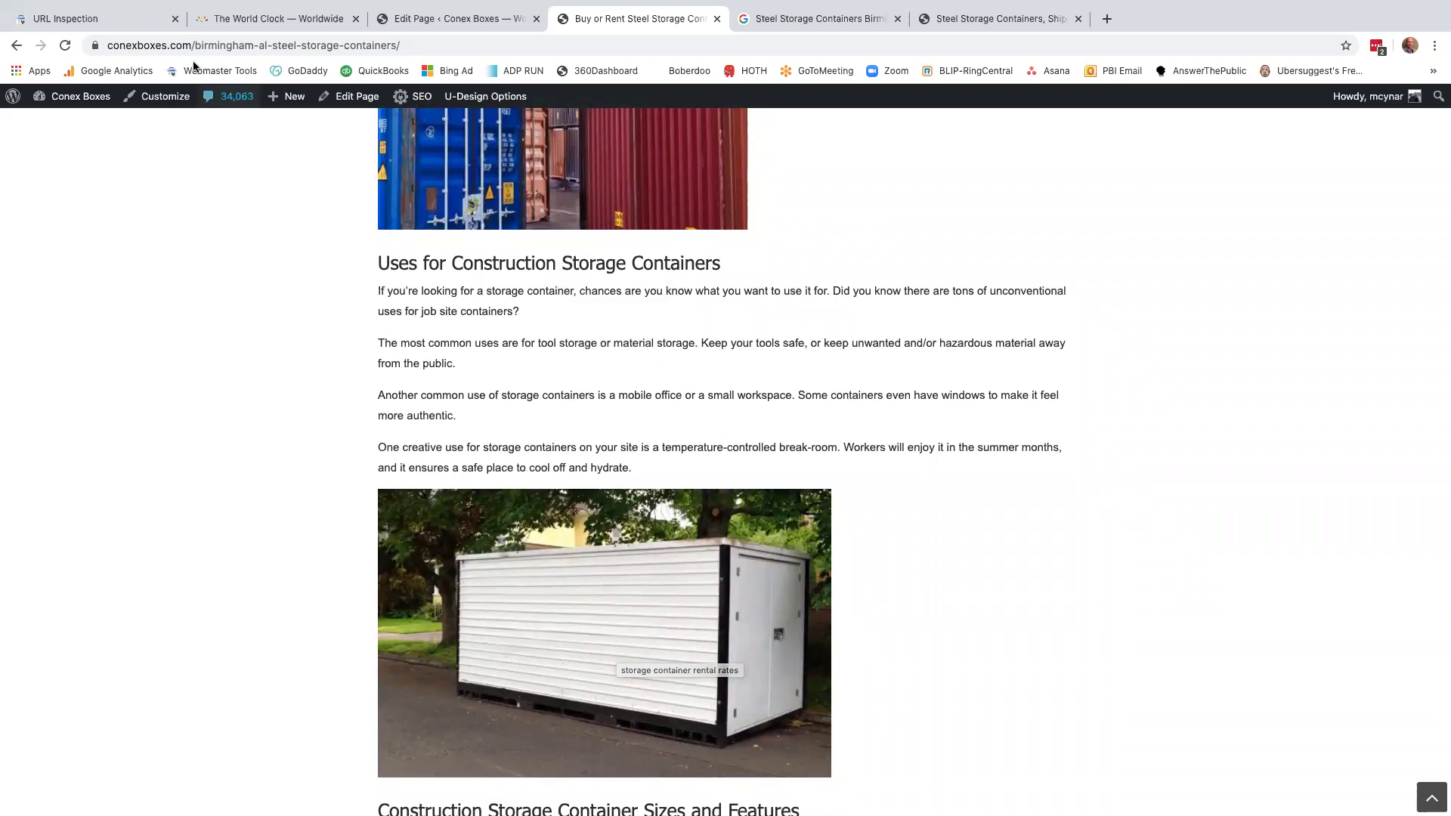
# Step: Inspect the birmingham-al URL in Search Console and expand Coverage to confirm it is indexed
pyautogui.click(245, 23)
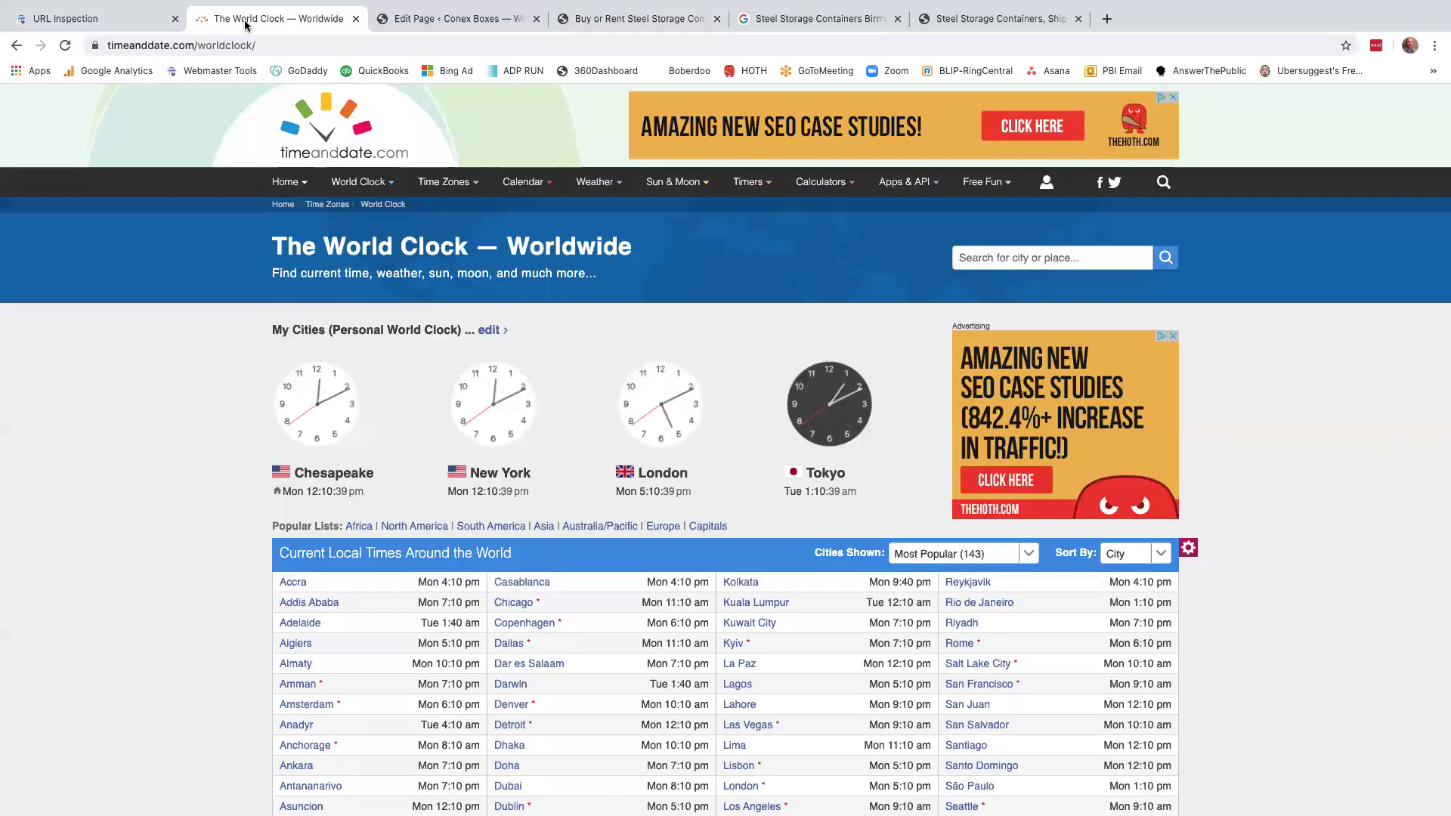
pyautogui.click(109, 23)
pyautogui.click(401, 151)
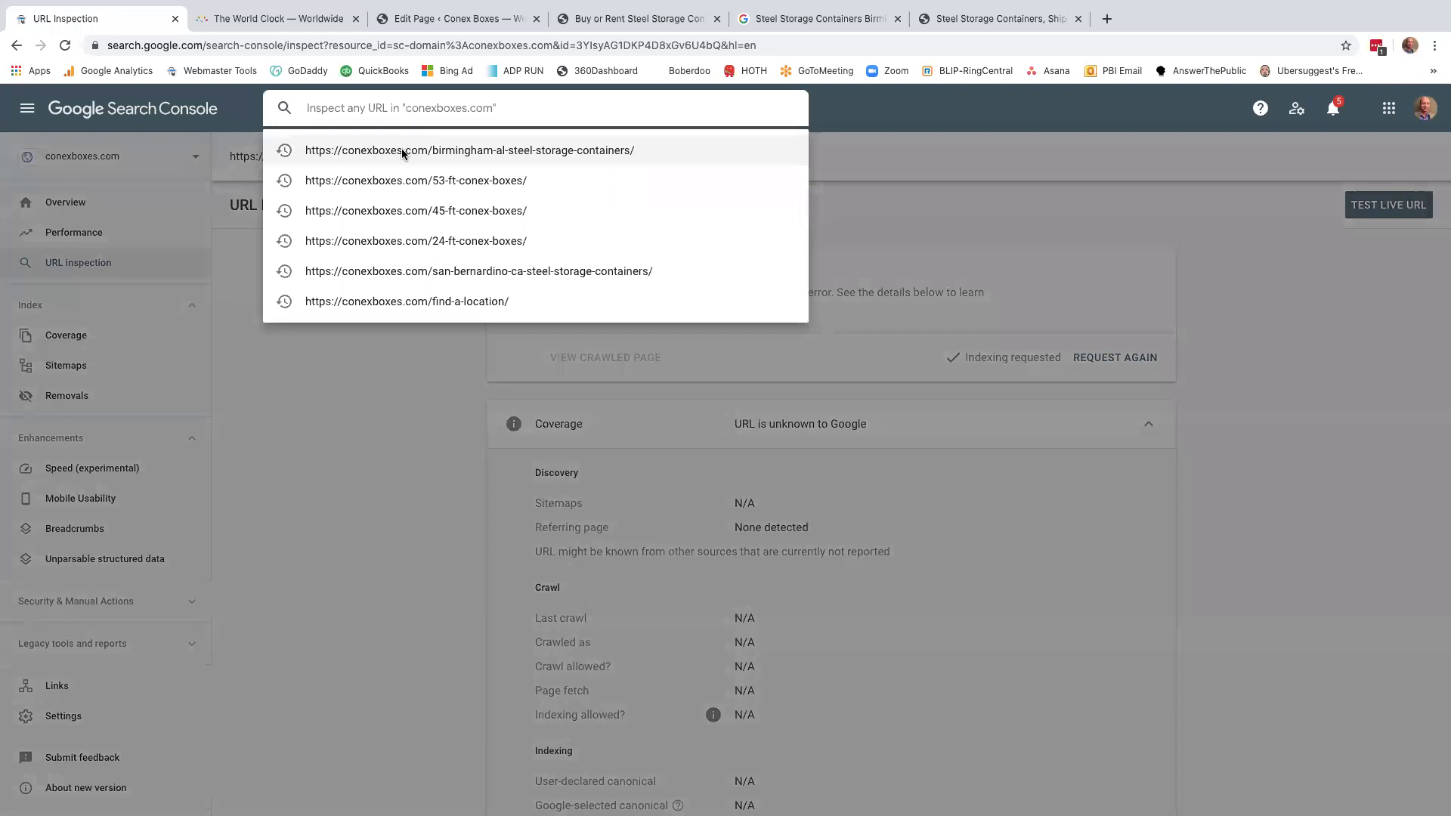
pyautogui.click(402, 150)
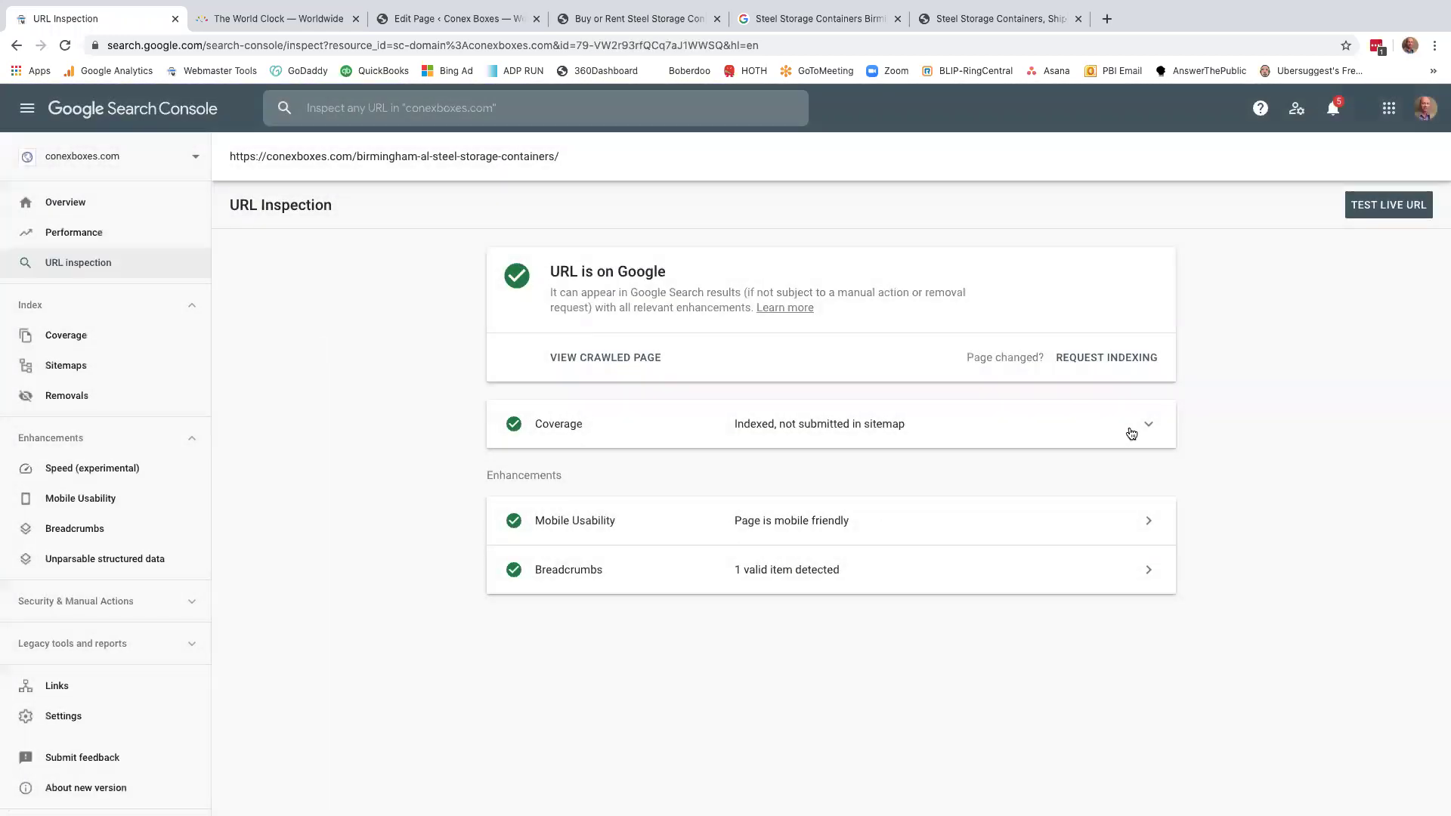
pyautogui.click(1132, 433)
pyautogui.scroll(-1, 746, 567)
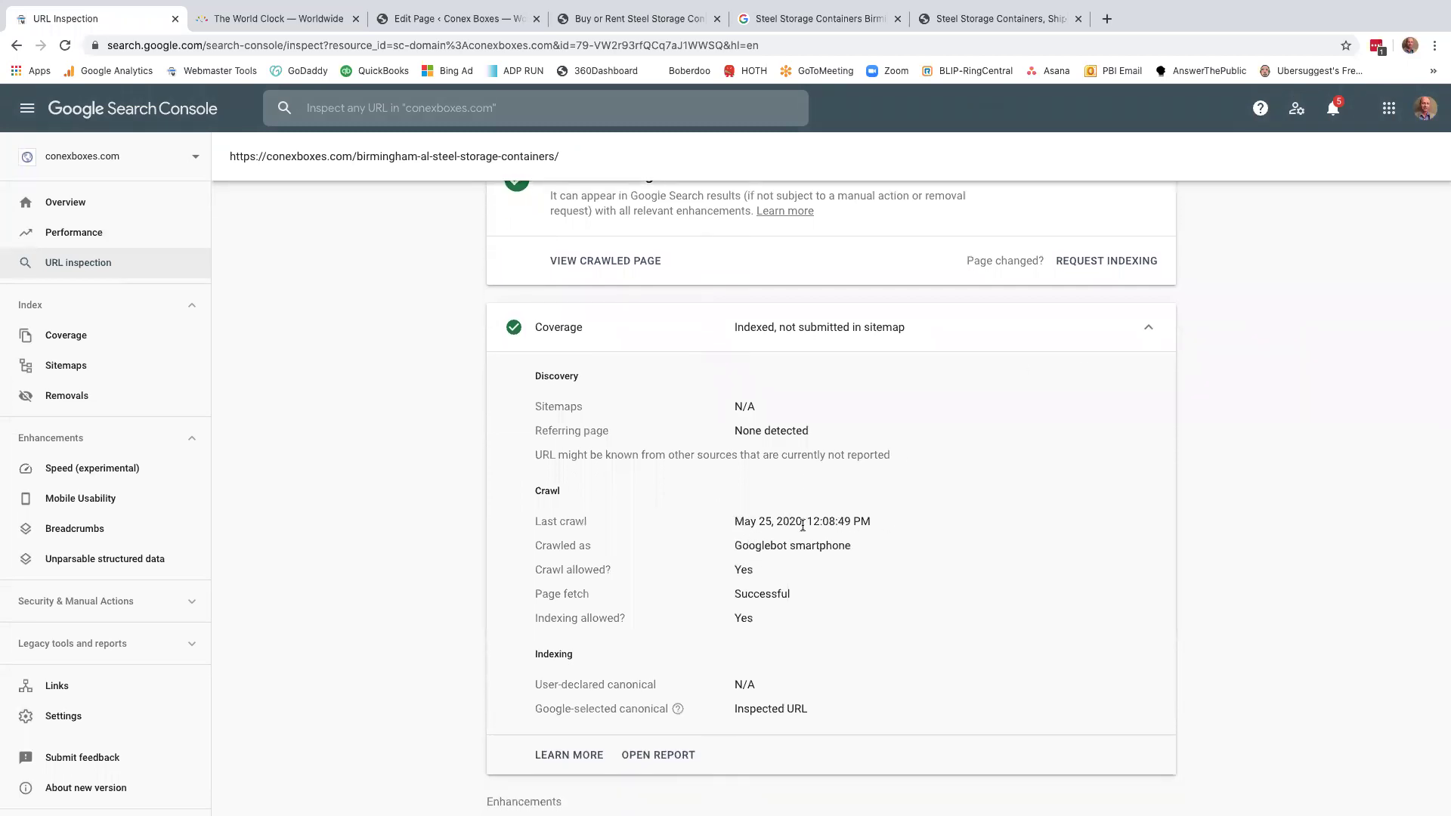
pyautogui.click(301, 22)
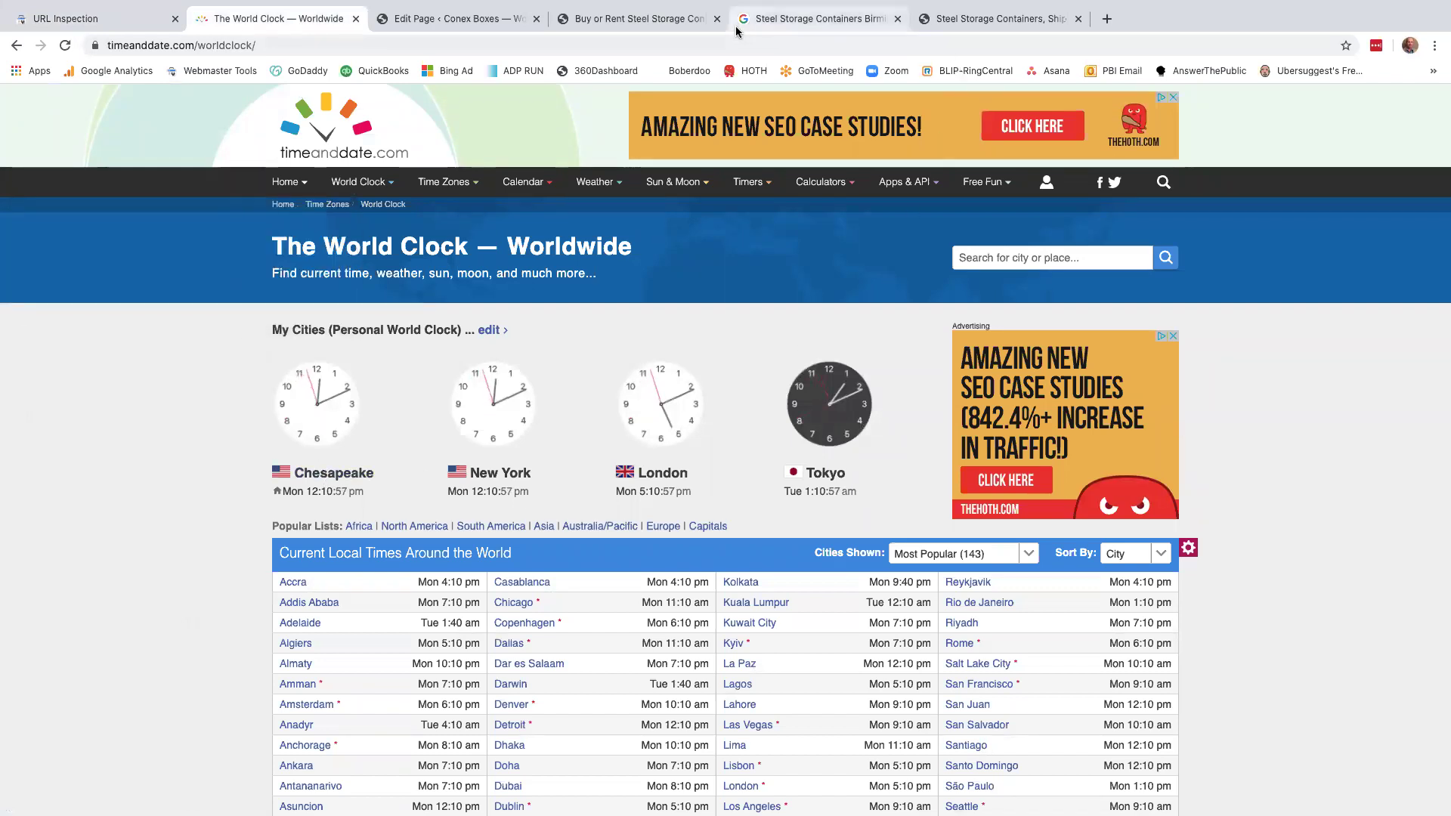
# Step: Rerun the 'Steel Storage Containers Birmingham' Google search
pyautogui.click(827, 21)
pyautogui.scroll(6, 822, 342)
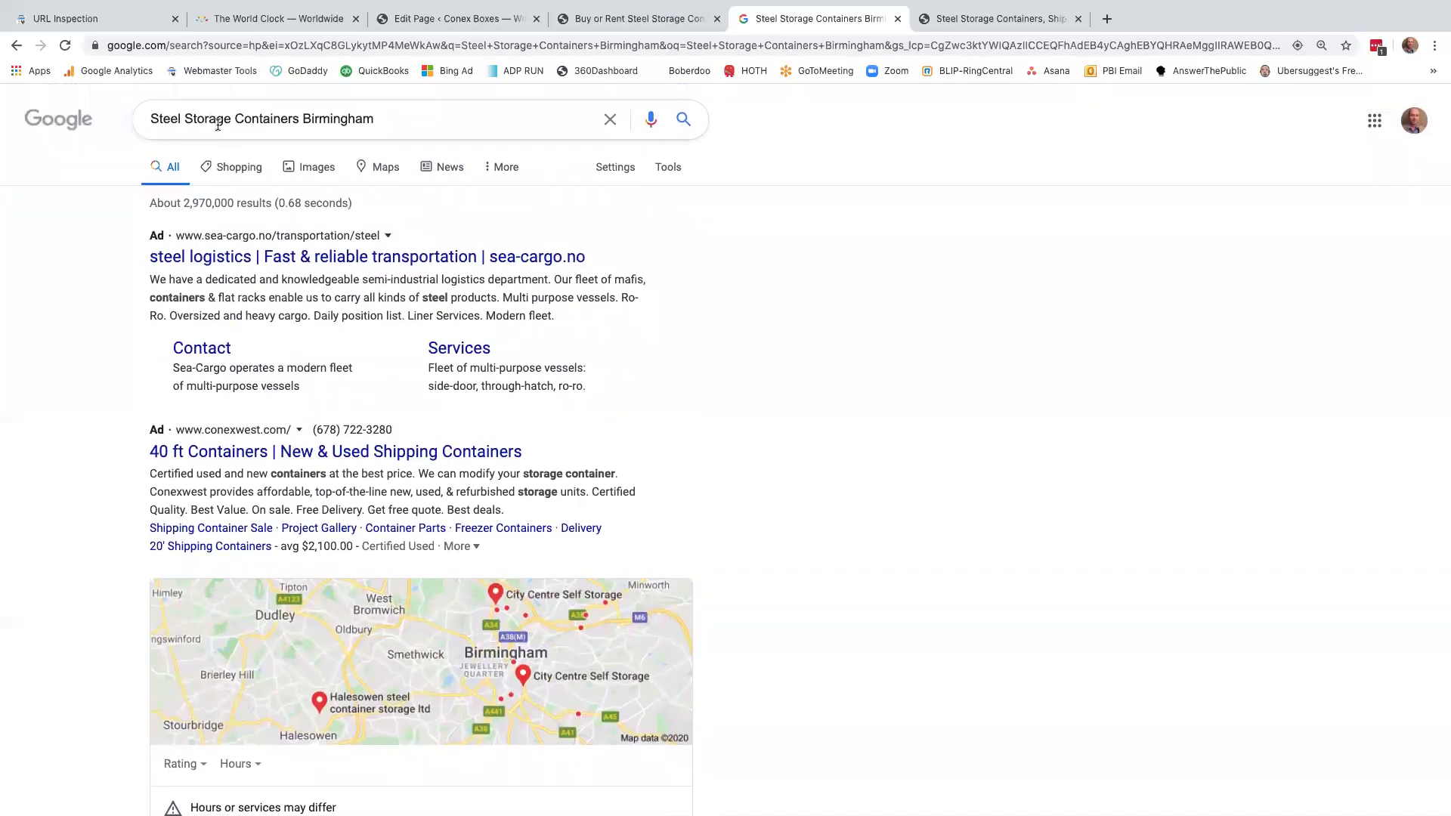
pyautogui.click(689, 122)
# Step: Find the conexboxes.com Birmingham page listed right after westerncontainersales.com in the results
pyautogui.scroll(-4, 688, 123)
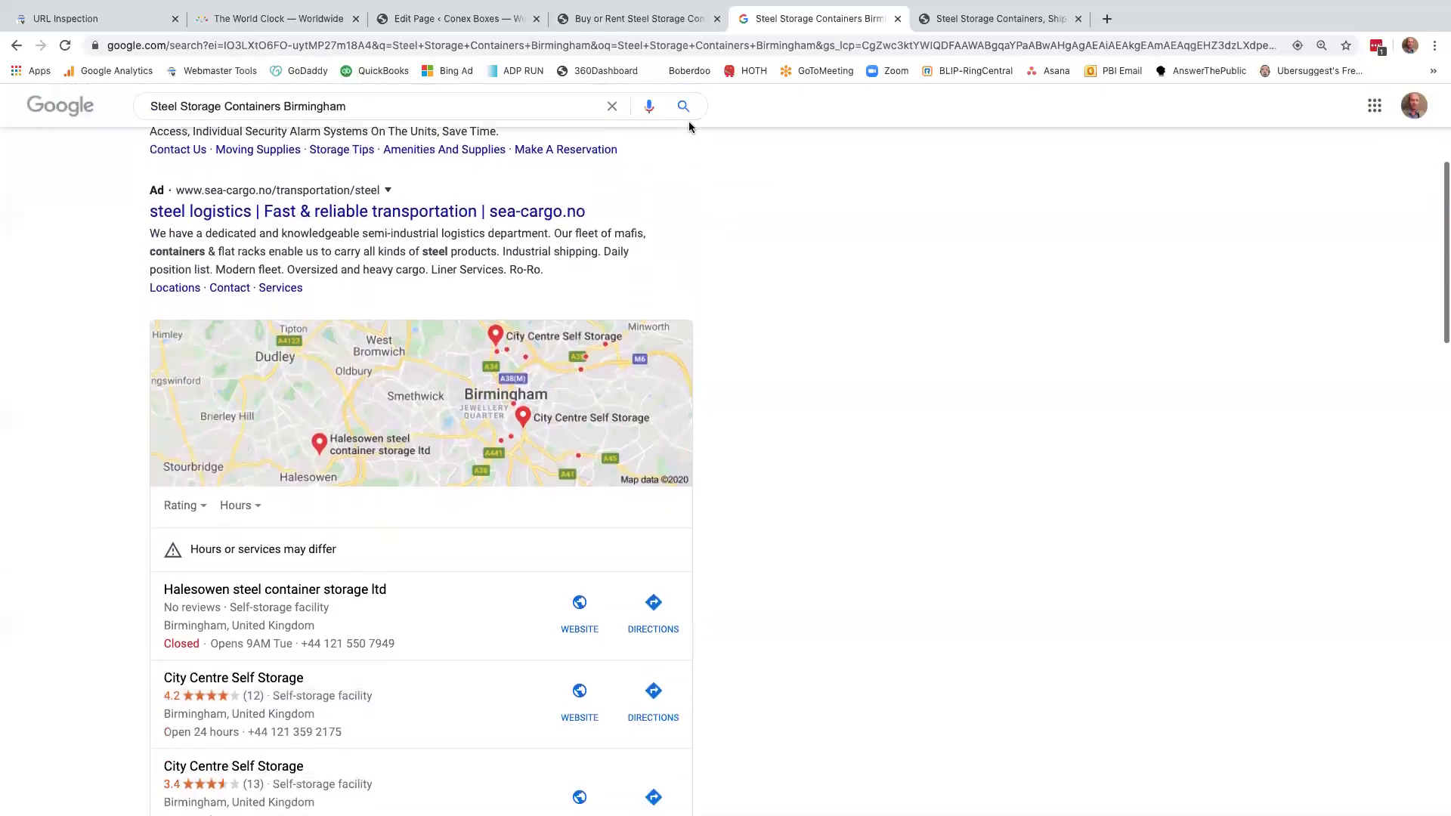
pyautogui.scroll(-5, 688, 127)
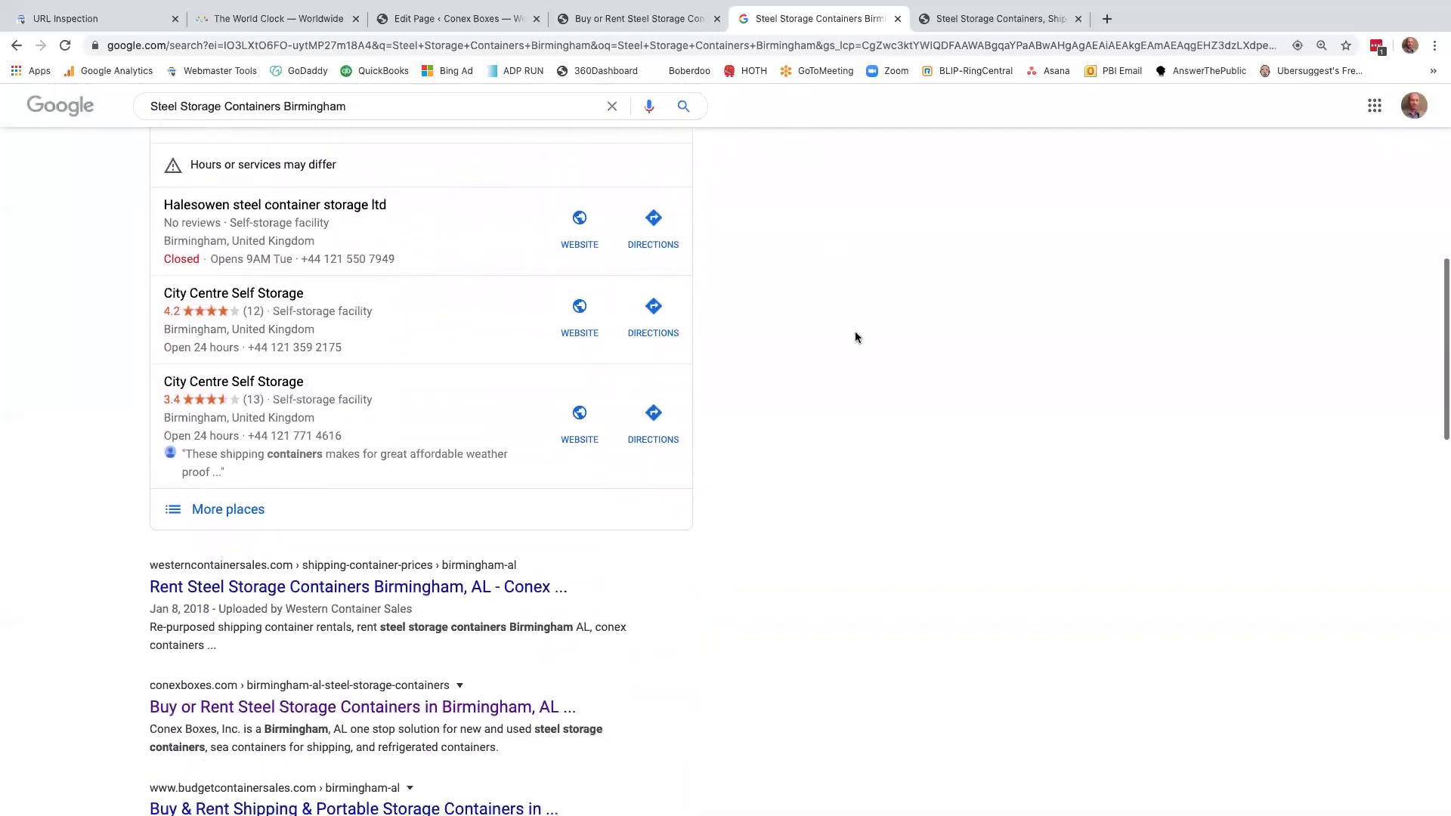
pyautogui.scroll(-4, 841, 353)
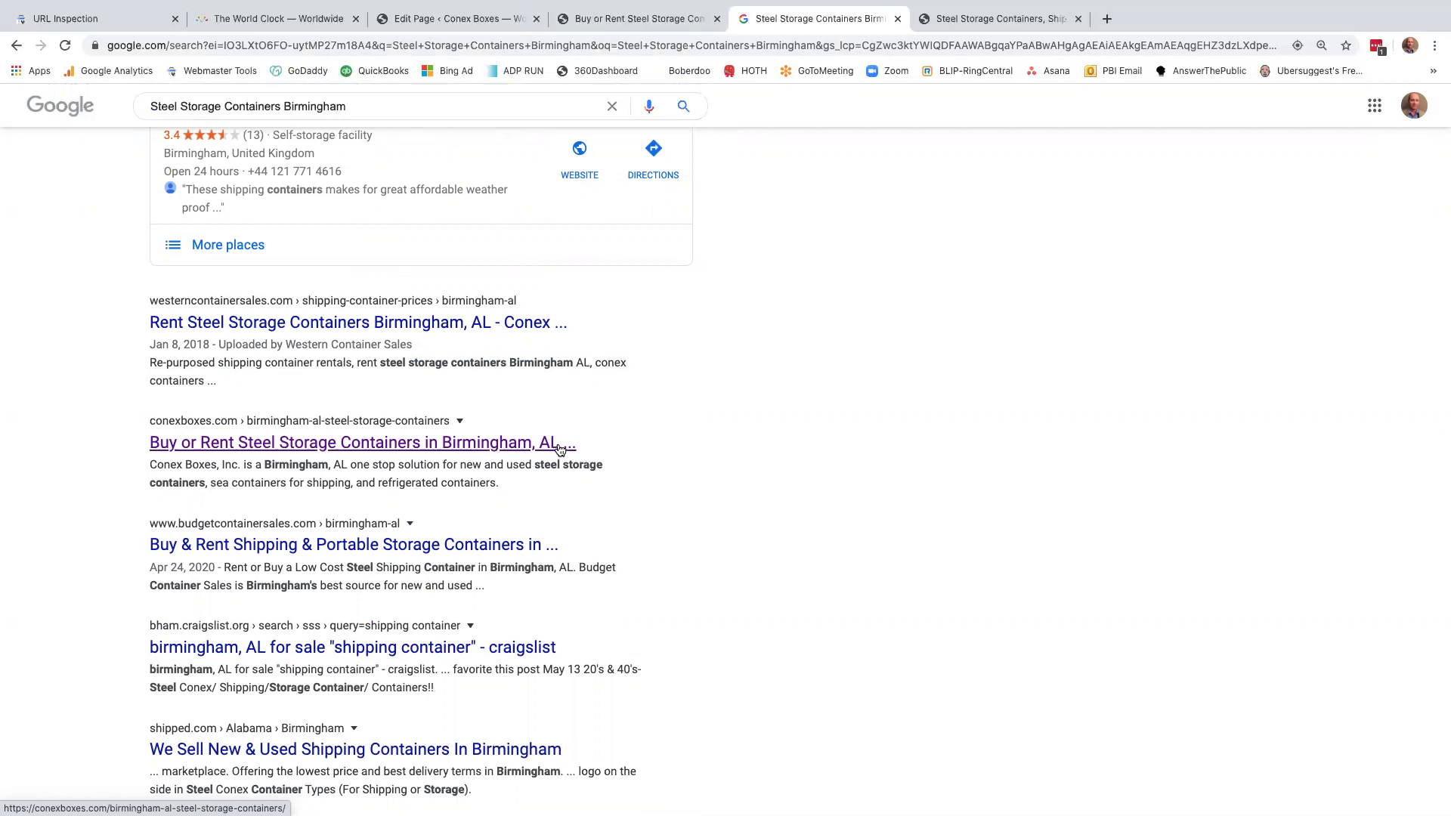
pyautogui.scroll(-9, 389, 432)
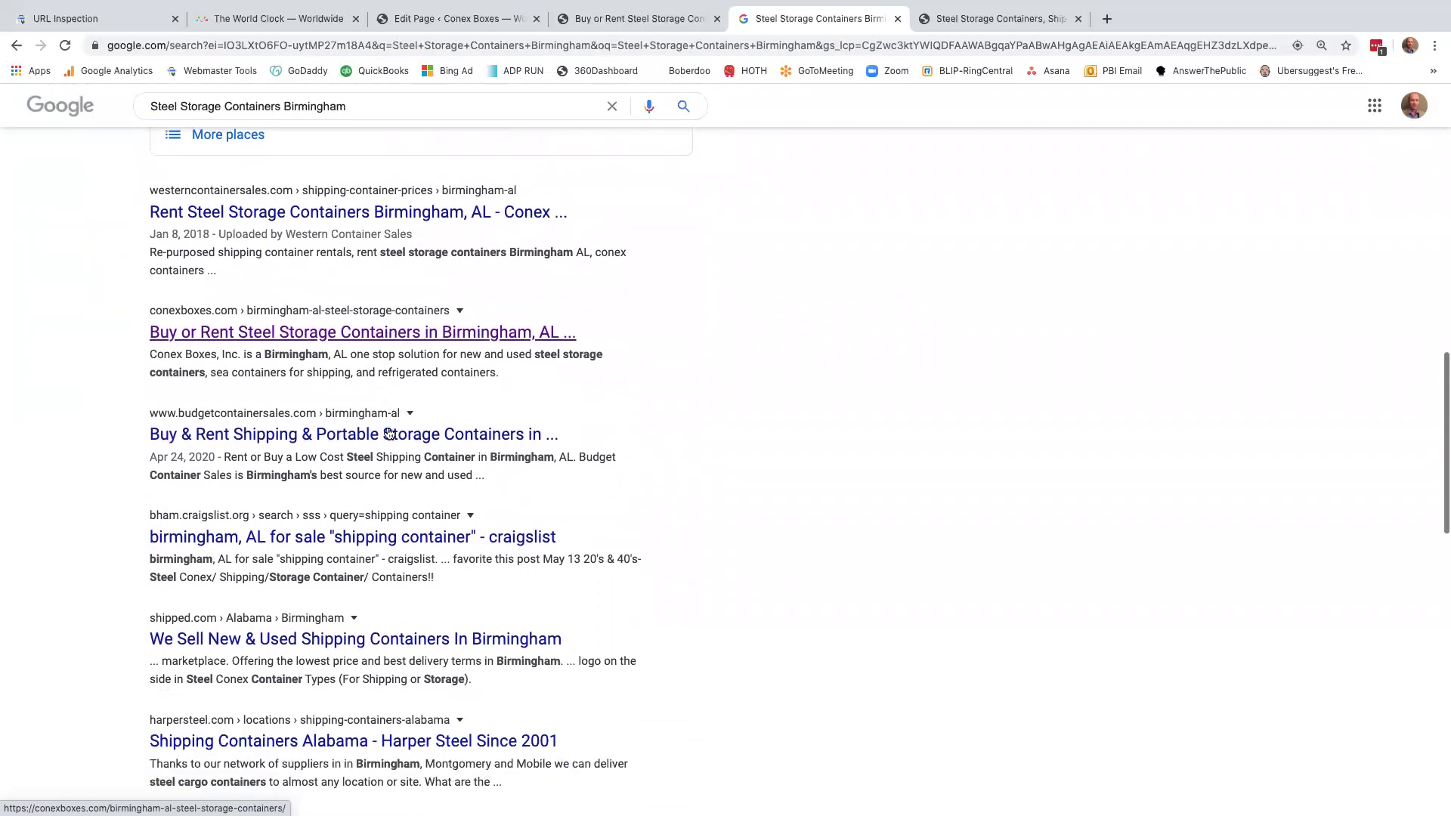
pyautogui.scroll(-7, 387, 432)
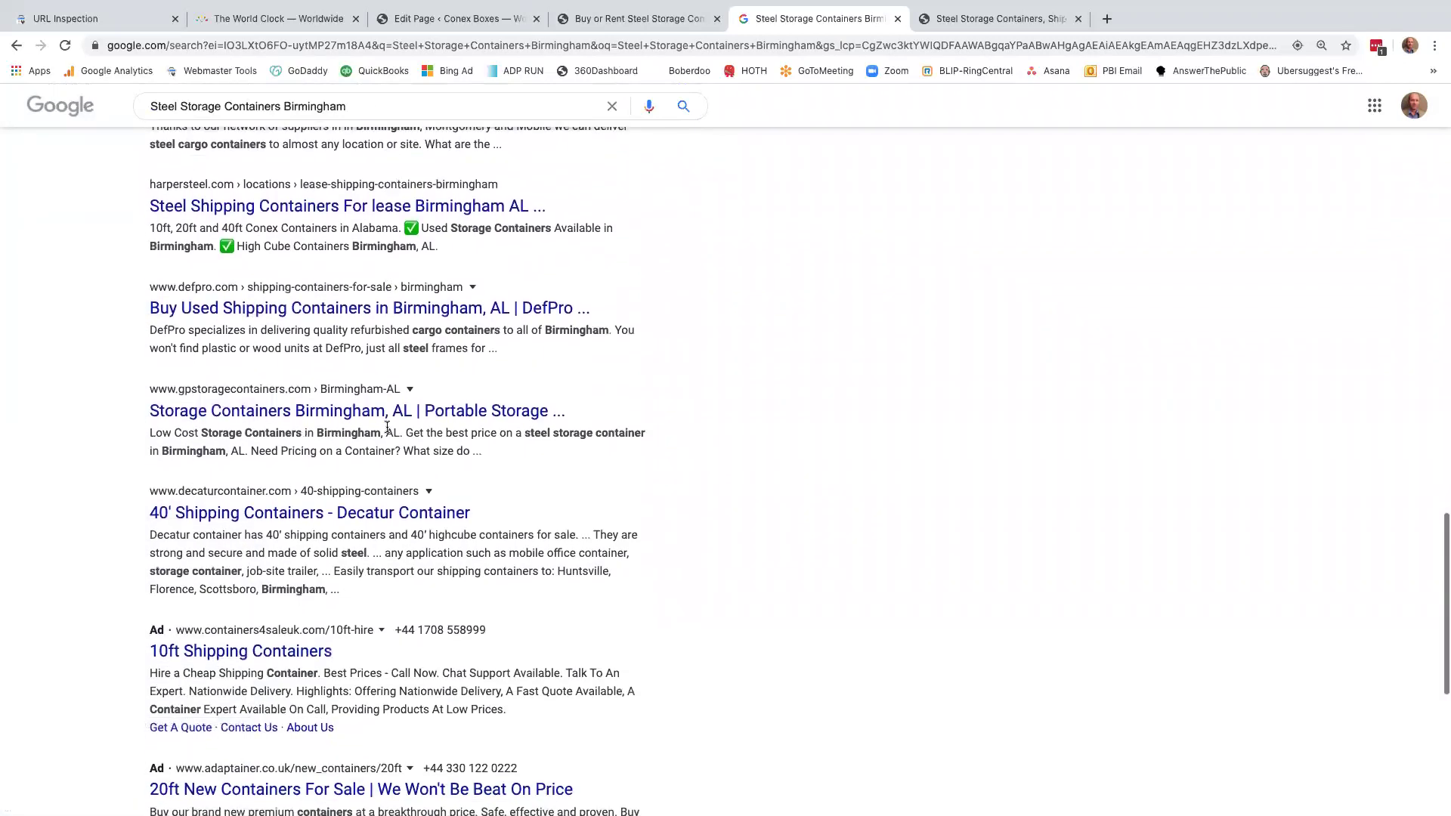
pyautogui.scroll(10, 387, 432)
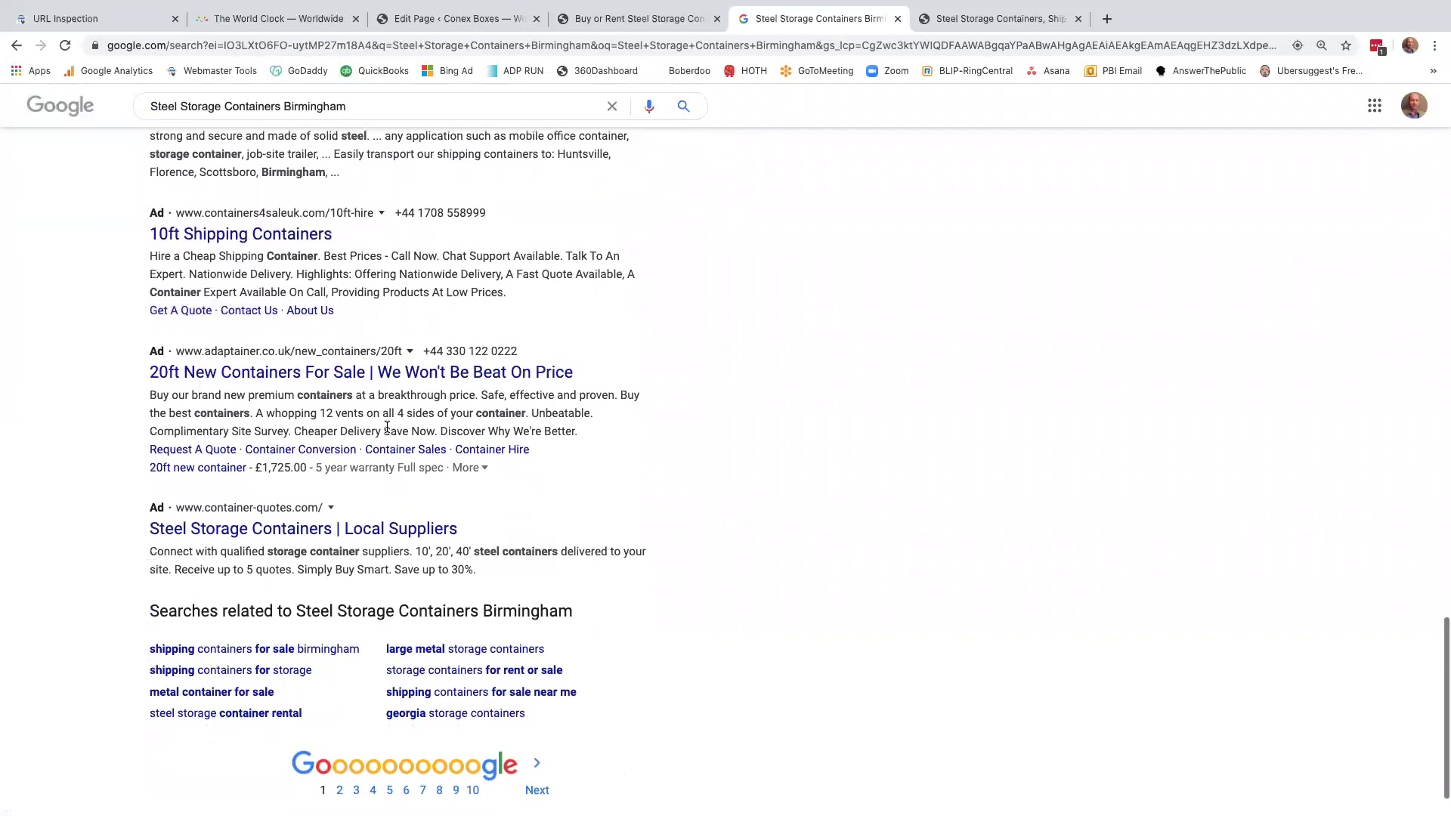
pyautogui.scroll(4, 387, 432)
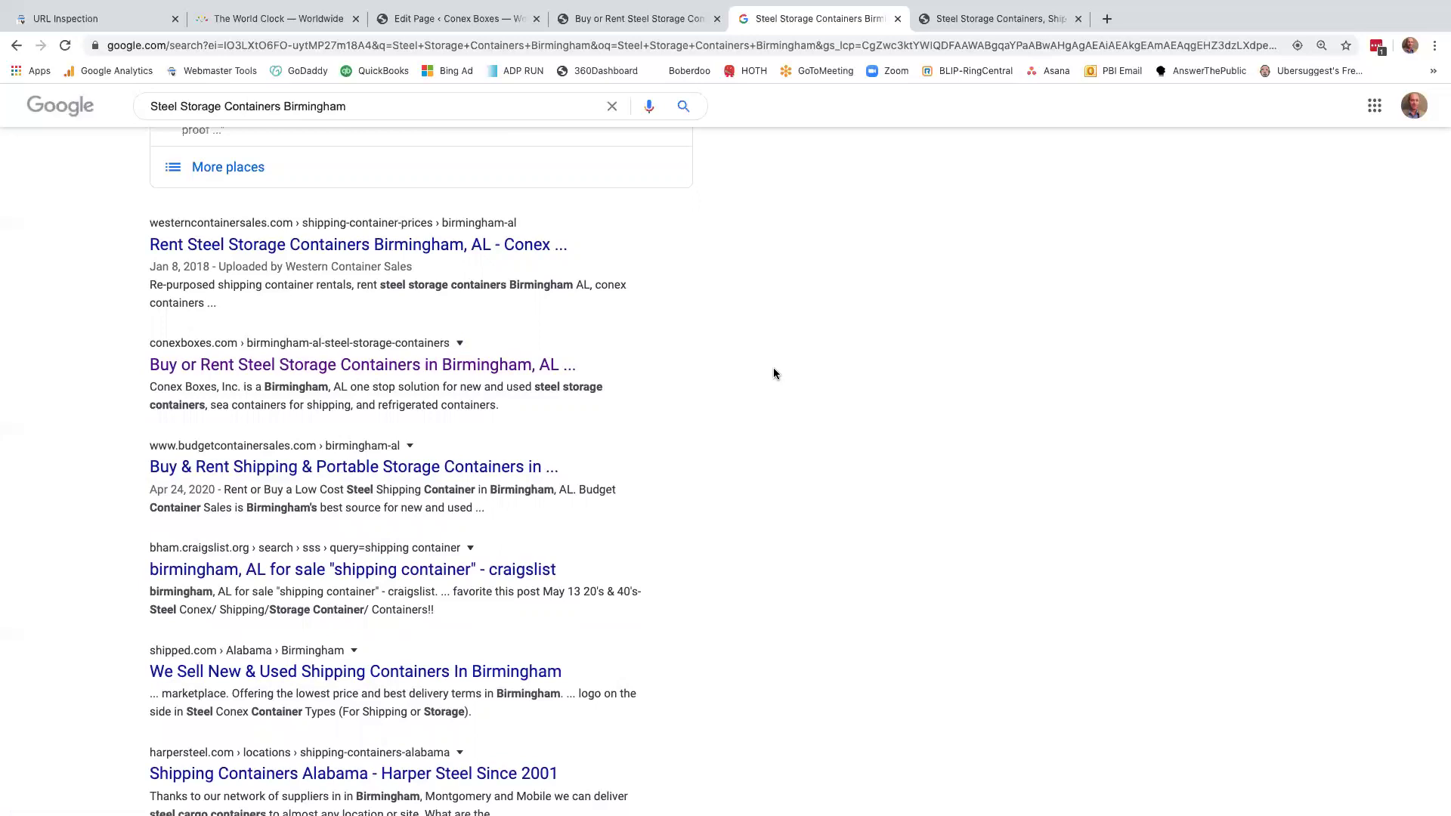
pyautogui.scroll(1, 654, 356)
pyautogui.scroll(1, 654, 352)
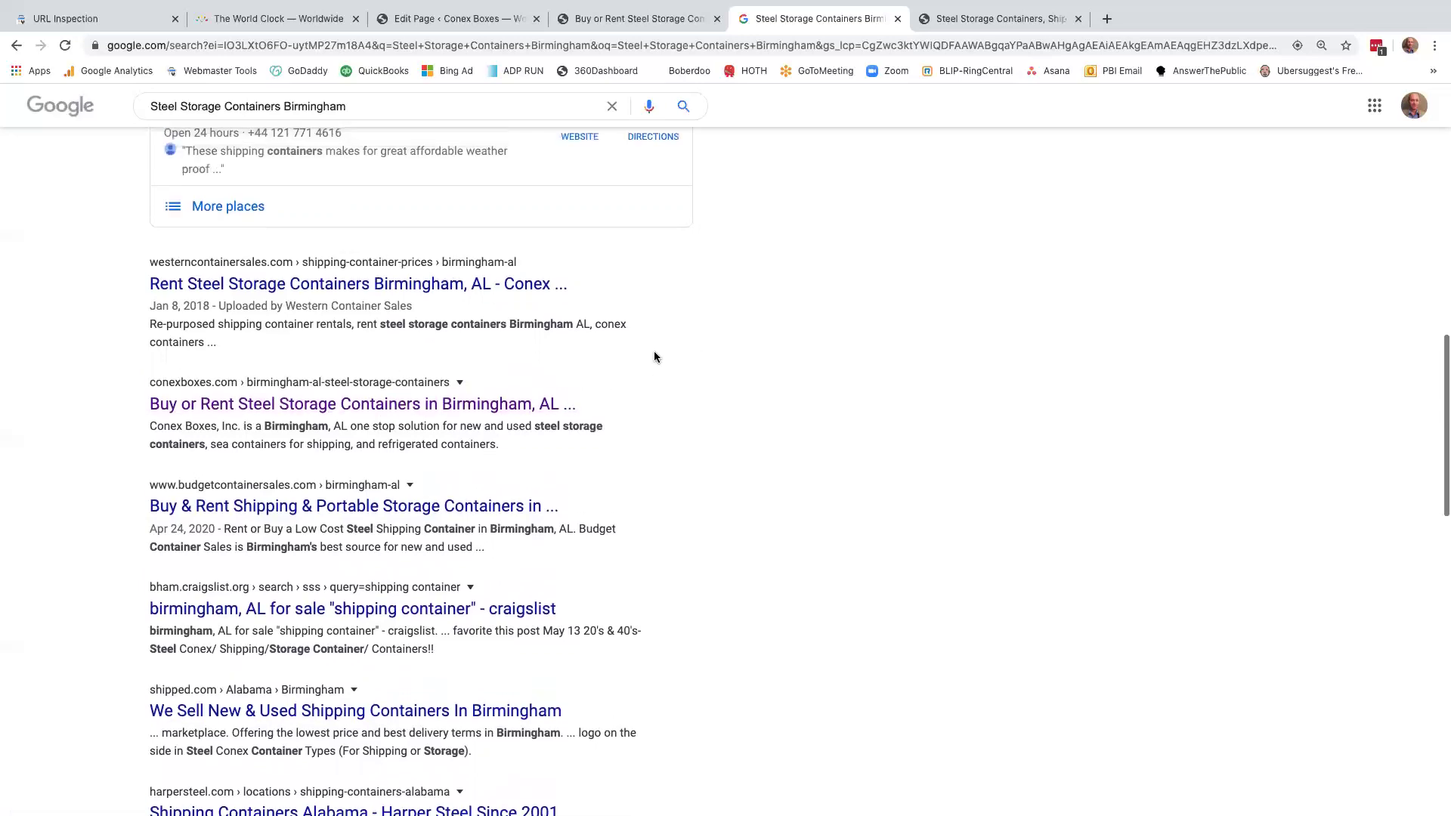